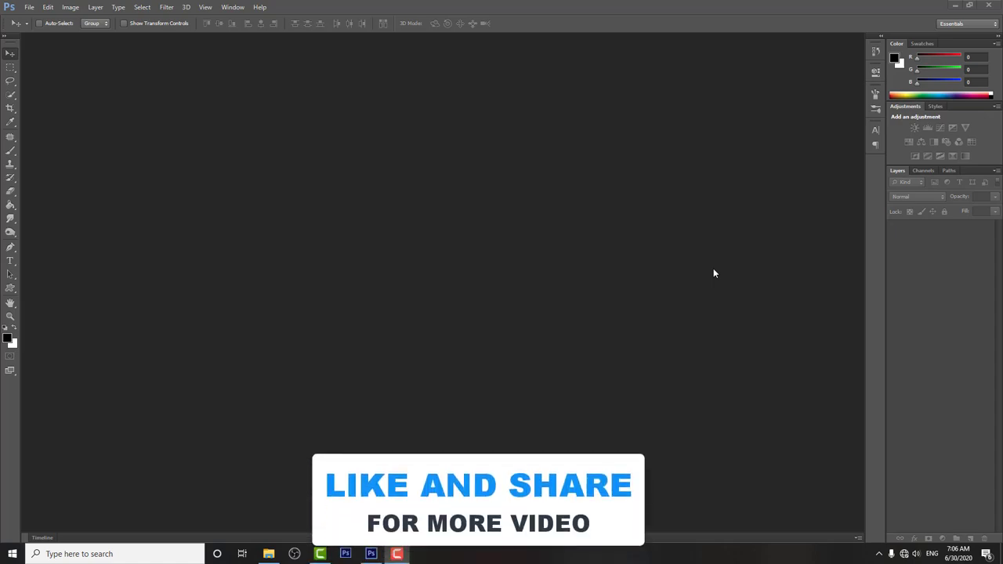
pyautogui.click(29, 7)
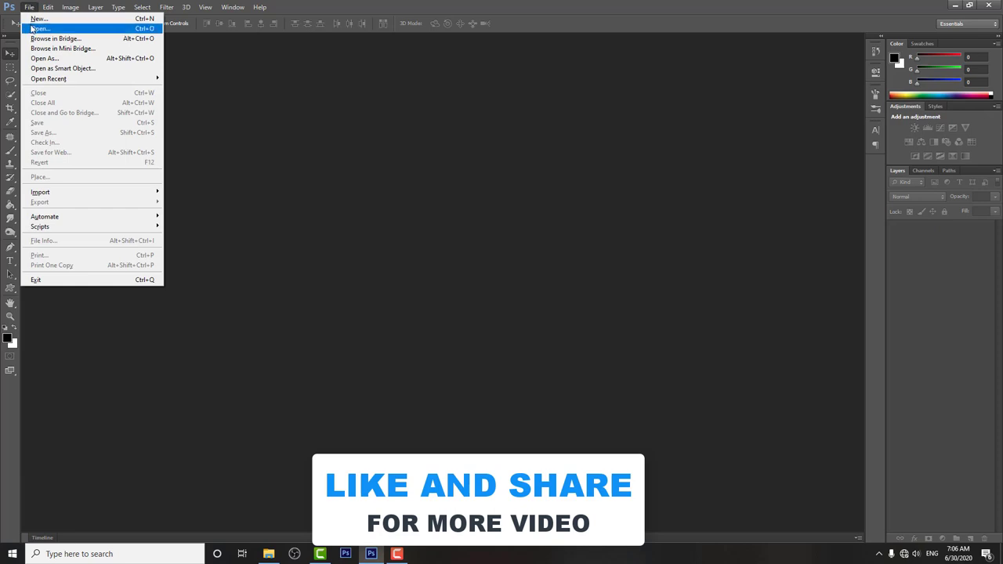
pyautogui.click(38, 29)
pyautogui.click(520, 202)
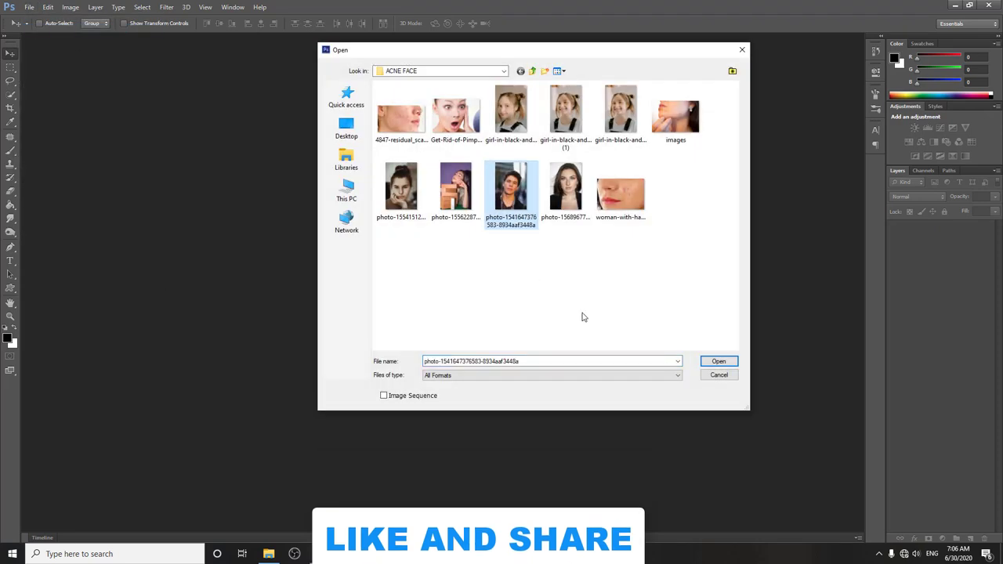
pyautogui.click(719, 362)
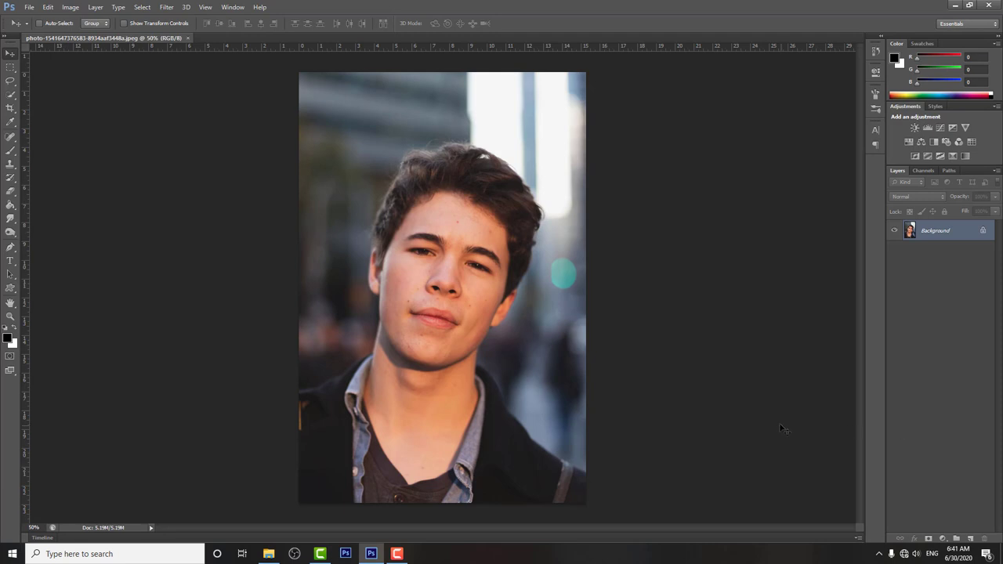
# Step: Zoom to 100% on his face and select the Move tool
pyautogui.press('z')
pyautogui.click(417, 239)
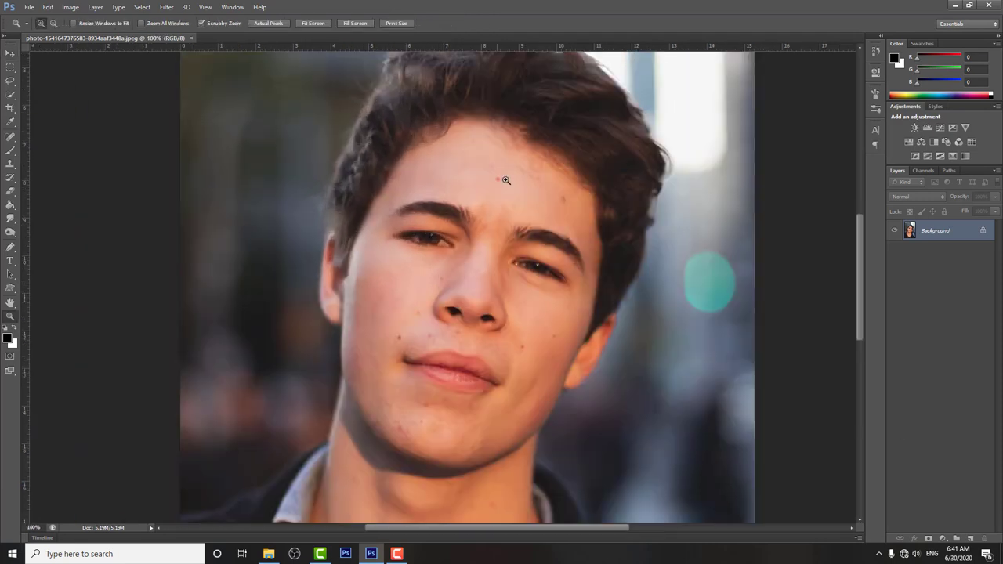
pyautogui.click(9, 55)
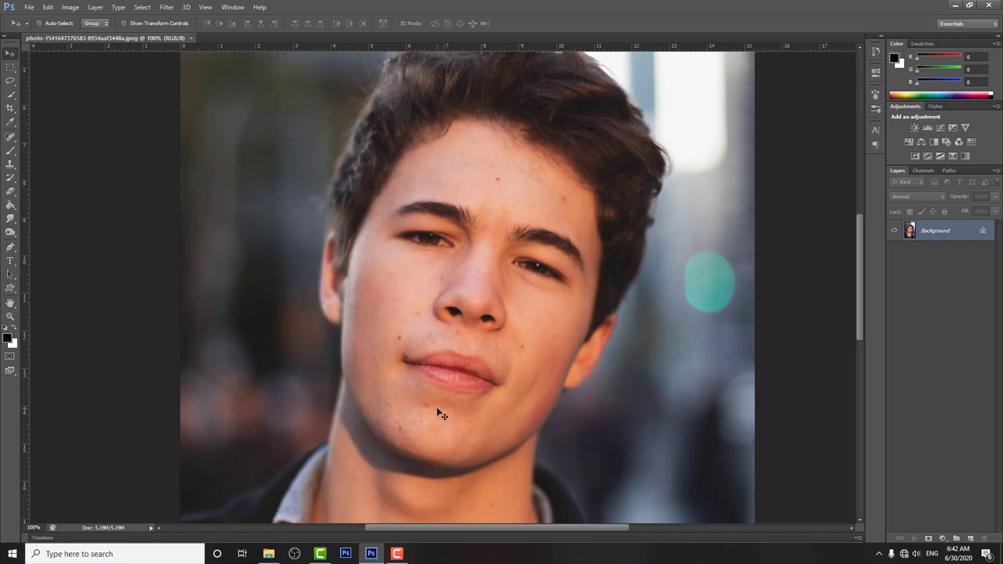
# Step: Duplicate Background onto Layer 1 and select the Spot Healing Brush Tool
pyautogui.hotkey('ctrl', 'j')
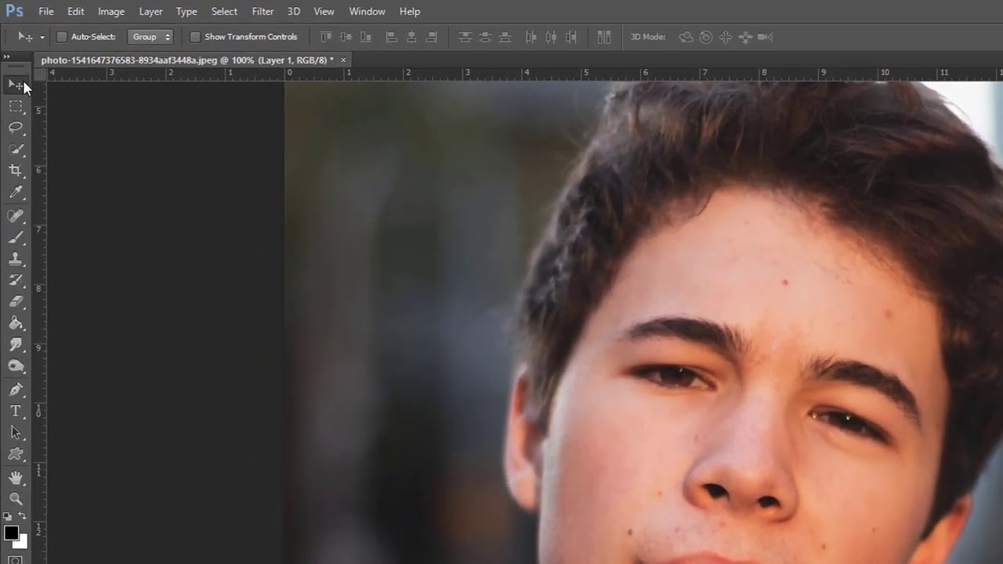
pyautogui.press('j')
pyautogui.click(17, 126)
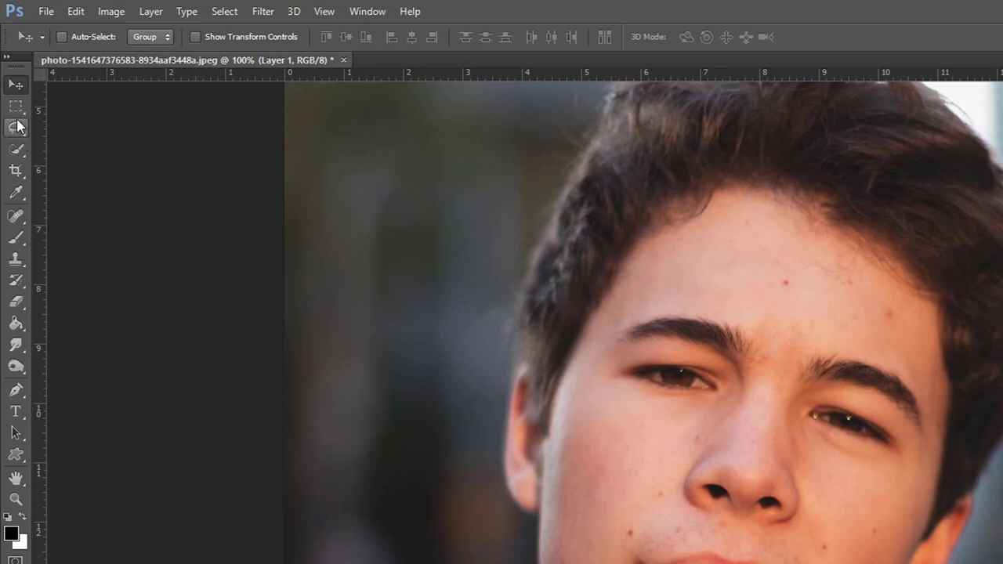
pyautogui.click(15, 215)
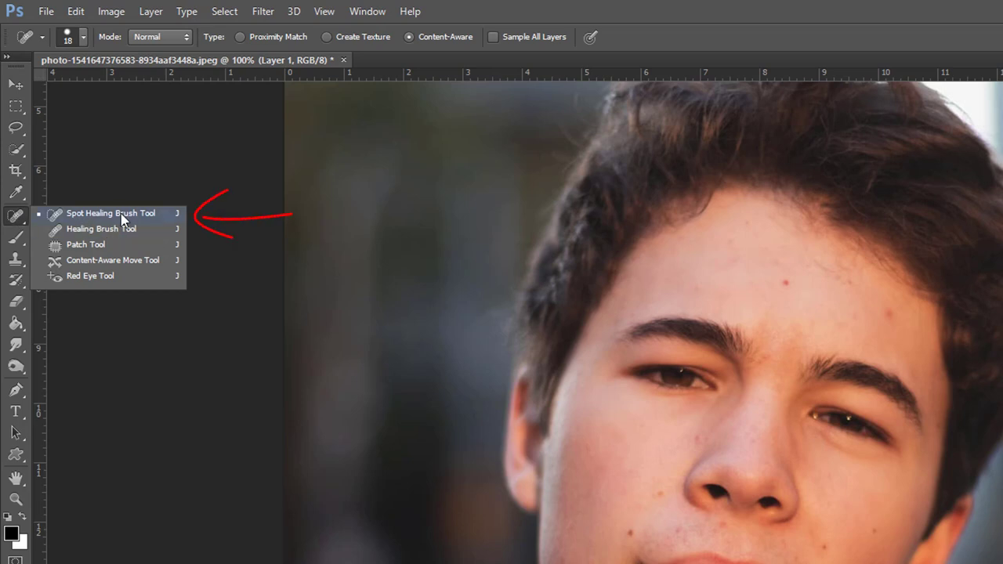
pyautogui.click(123, 216)
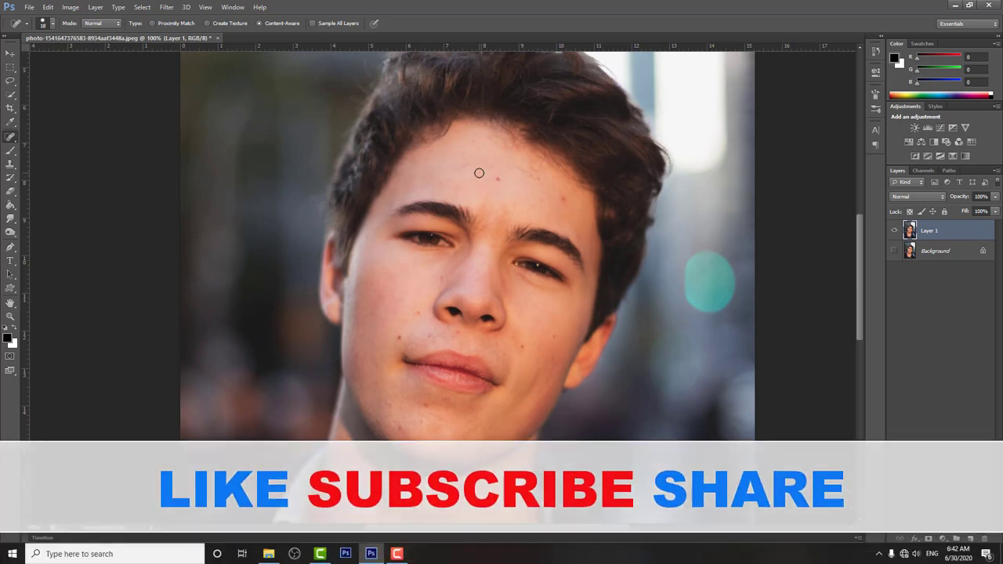
# Step: Enlarge the Spot Healing brush size slightly
pyautogui.rightClick(479, 172)
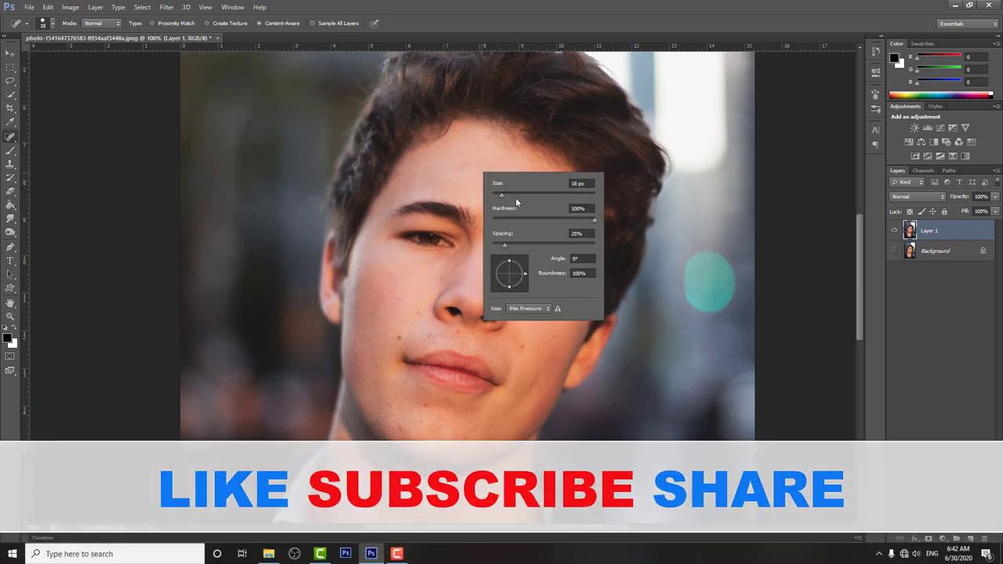
pyautogui.moveTo(501, 197)
pyautogui.mouseDown()
pyautogui.moveTo(510, 200)
pyautogui.moveTo(492, 197)
pyautogui.moveTo(510, 201)
pyautogui.mouseUp()
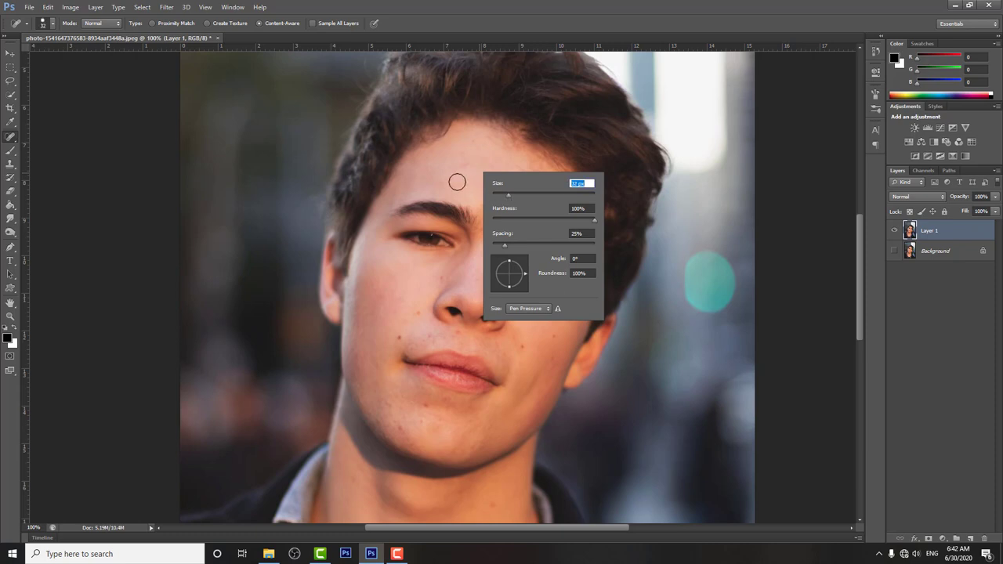
pyautogui.click(457, 182)
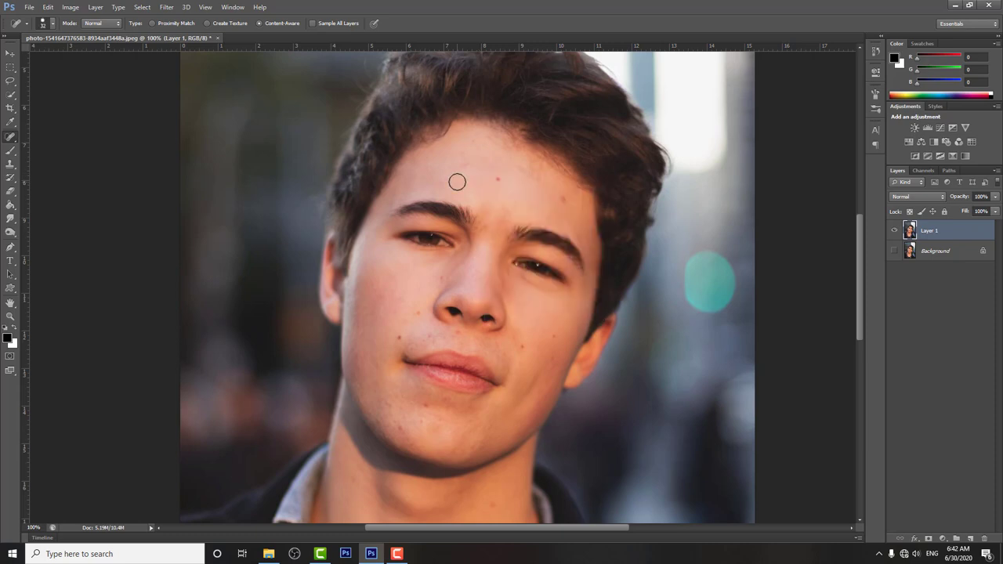
# Step: Heal the blemishes on the forehead, both cheeks and the chin
pyautogui.click(500, 181)
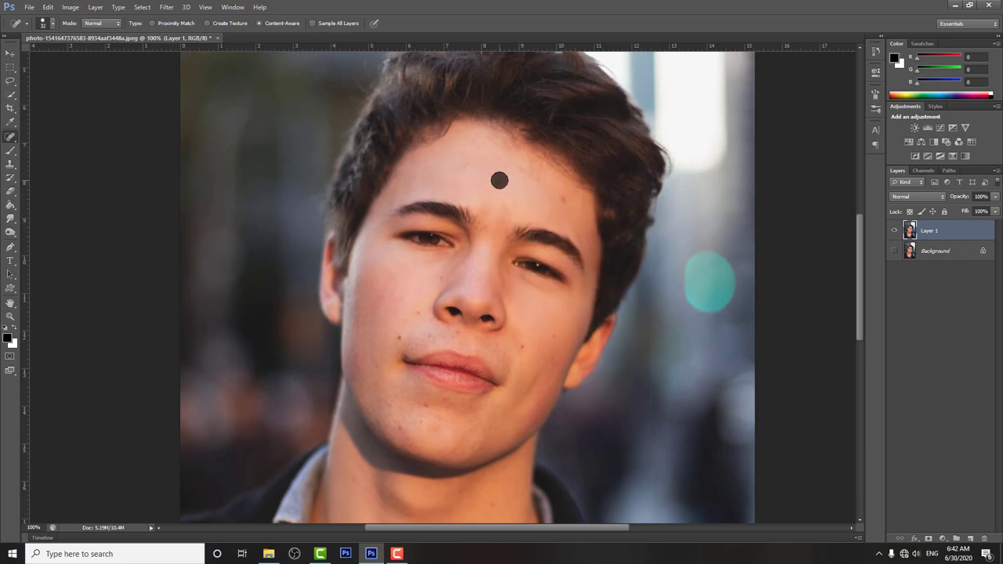
pyautogui.click(565, 200)
pyautogui.click(414, 314)
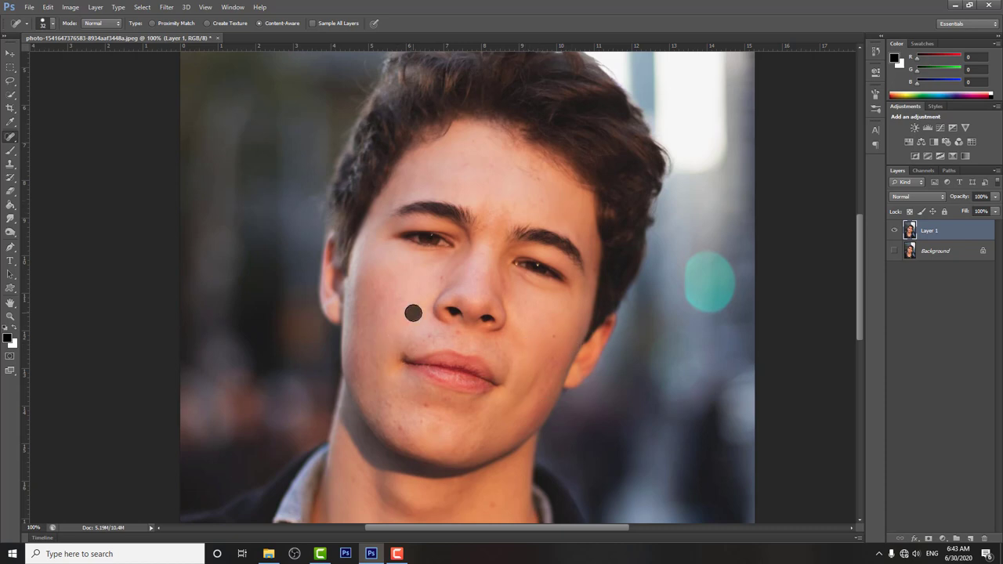
pyautogui.click(555, 334)
pyautogui.click(550, 363)
pyautogui.click(428, 408)
pyautogui.click(380, 371)
pyautogui.click(379, 311)
pyautogui.click(383, 417)
# Step: Heal spots around the upper lip, nose and forehead, shrinking the brush for finer marks
pyautogui.click(425, 333)
pyautogui.click(441, 277)
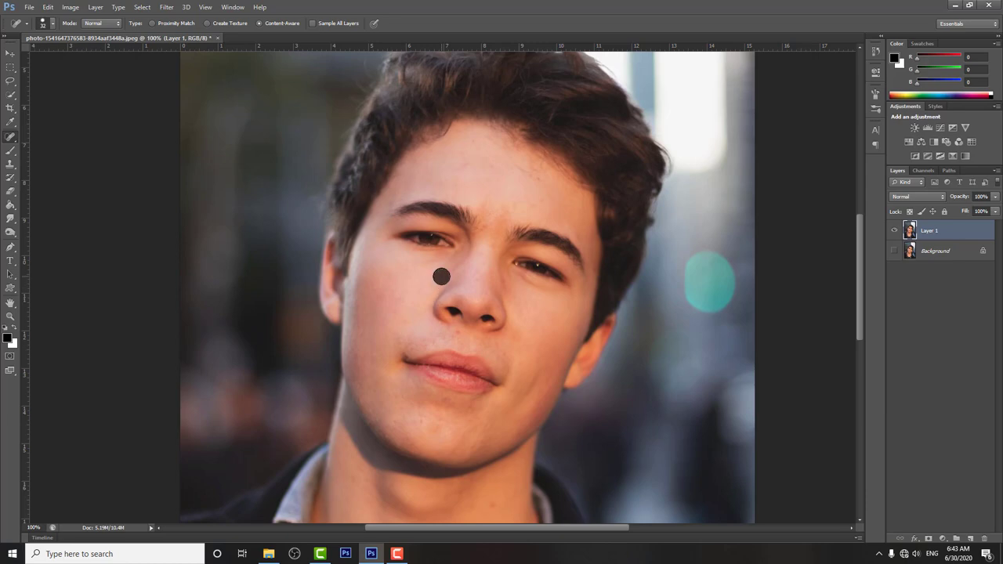
pyautogui.click(509, 353)
pyautogui.press('[')
pyautogui.click(459, 331)
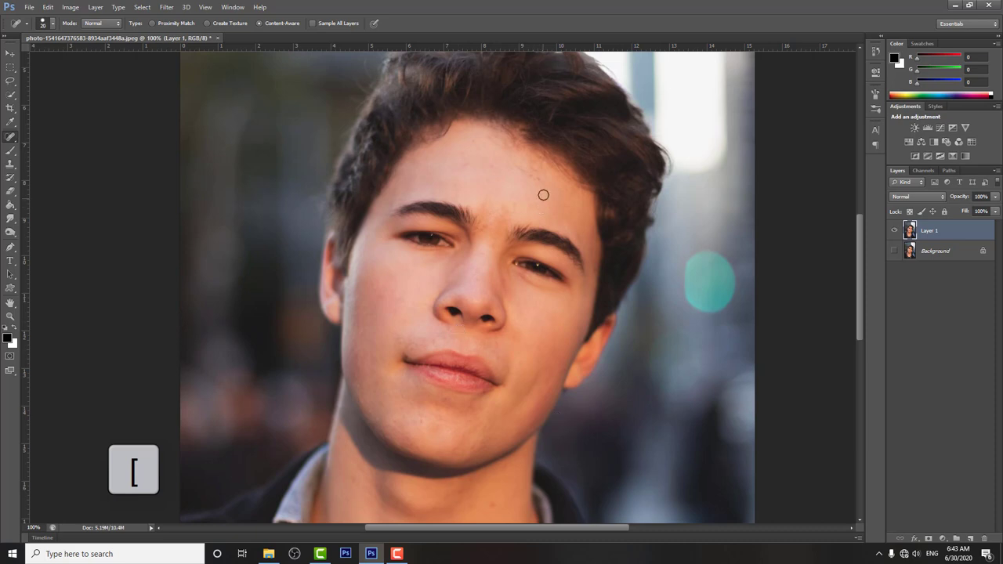
pyautogui.moveTo(472, 141); pyautogui.dragTo(468, 155)
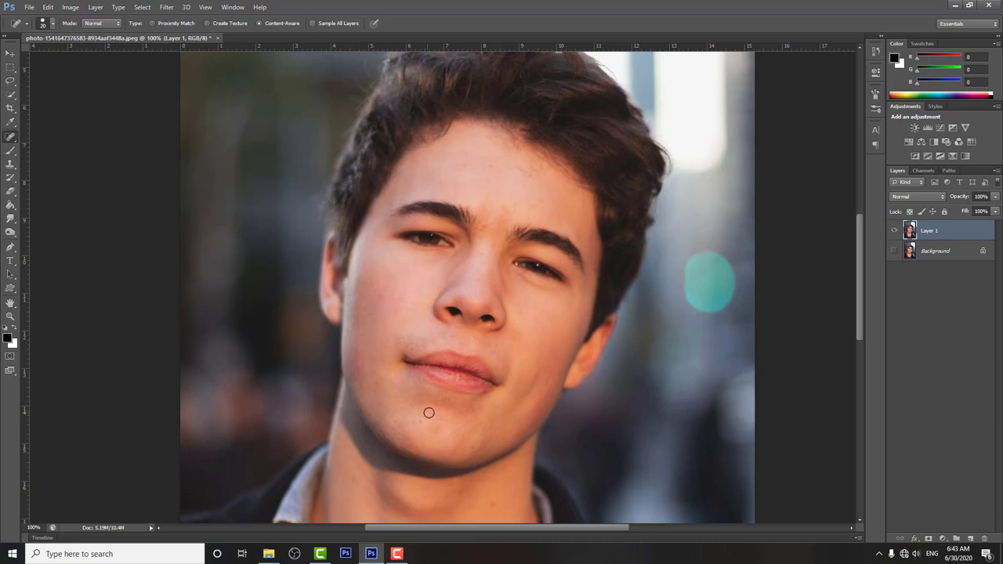
# Step: Heal the remaining spots on the lower chin, beside the nose and between the eyebrows
pyautogui.click(405, 400)
pyautogui.click(526, 315)
pyautogui.click(523, 336)
pyautogui.click(488, 229)
pyautogui.click(482, 227)
pyautogui.rightClick(11, 138)
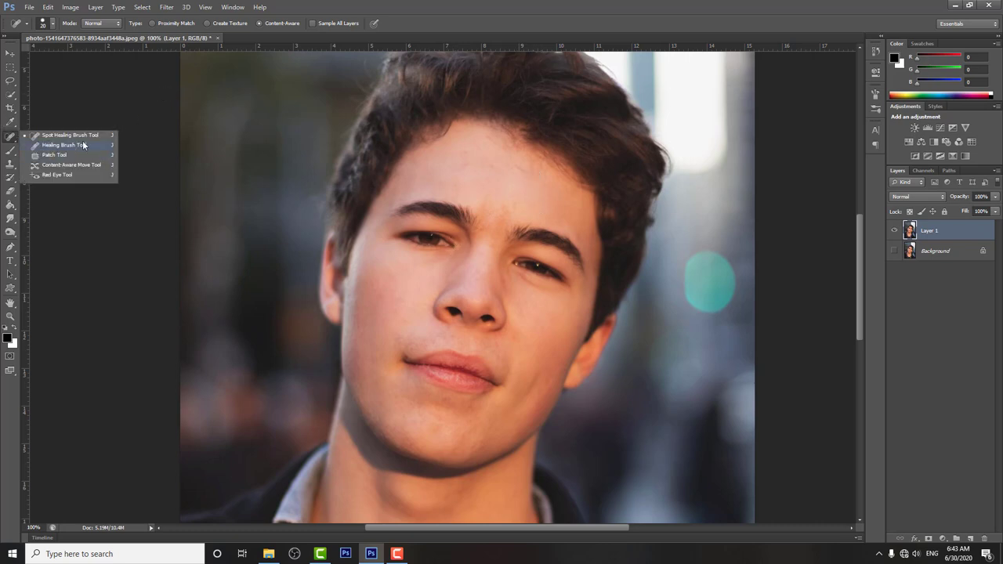
pyautogui.click(16, 140)
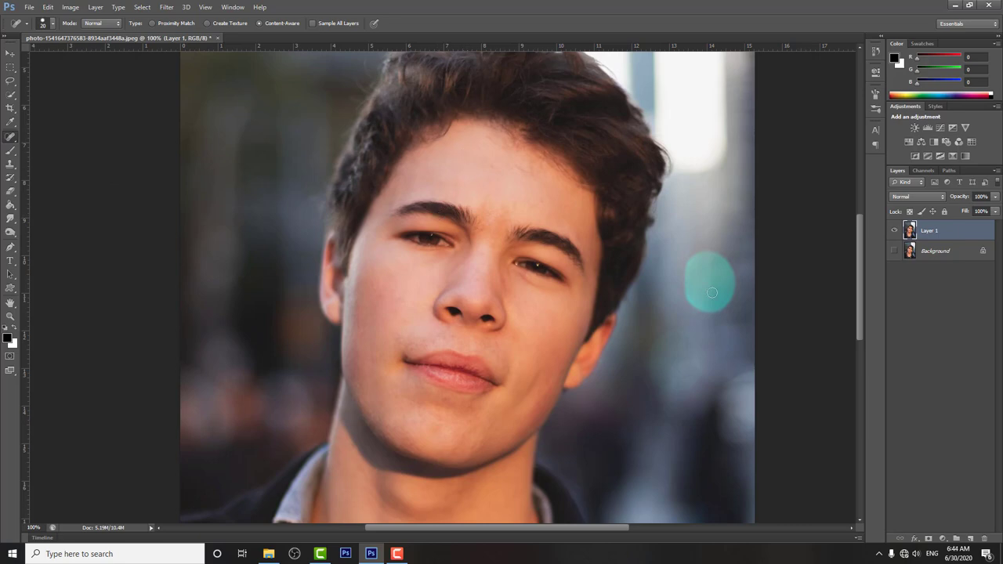
pyautogui.scroll(-1, 522, 343)
pyautogui.scroll(1, 521, 342)
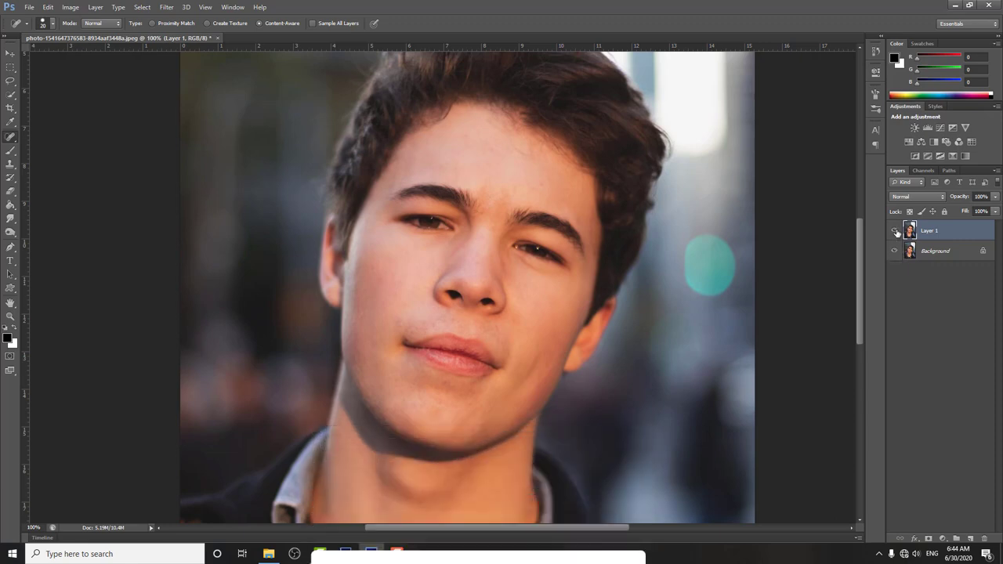
# Step: Toggle Layer 1's visibility repeatedly to compare the healed face with the original, ending hidden
pyautogui.click(895, 230)
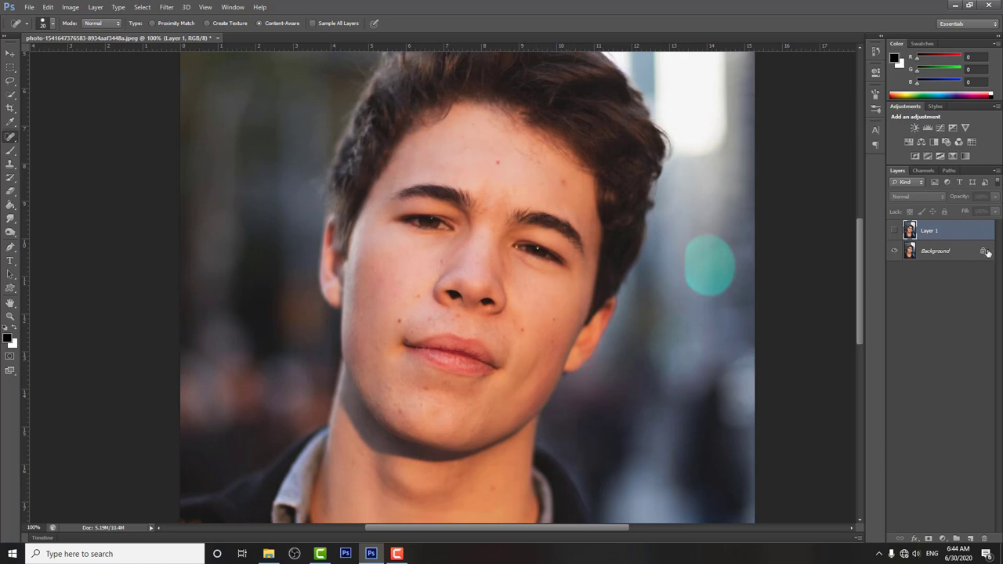
pyautogui.click(895, 231)
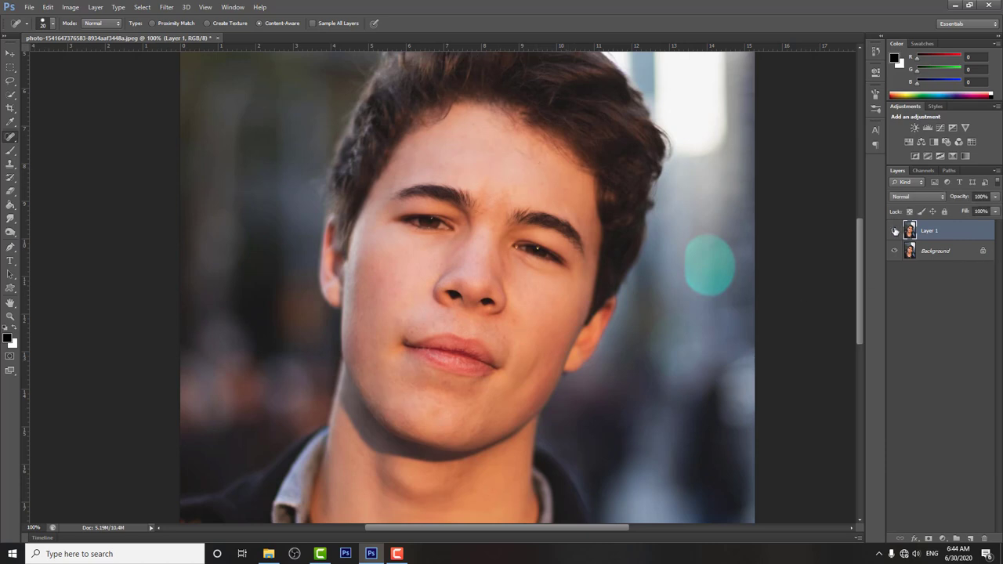
pyautogui.click(895, 230)
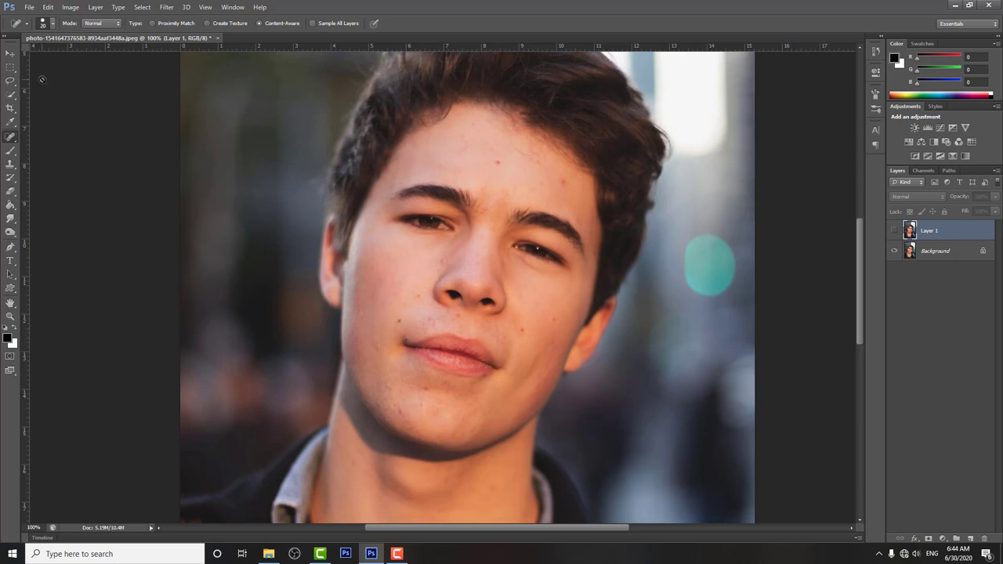
pyautogui.click(8, 54)
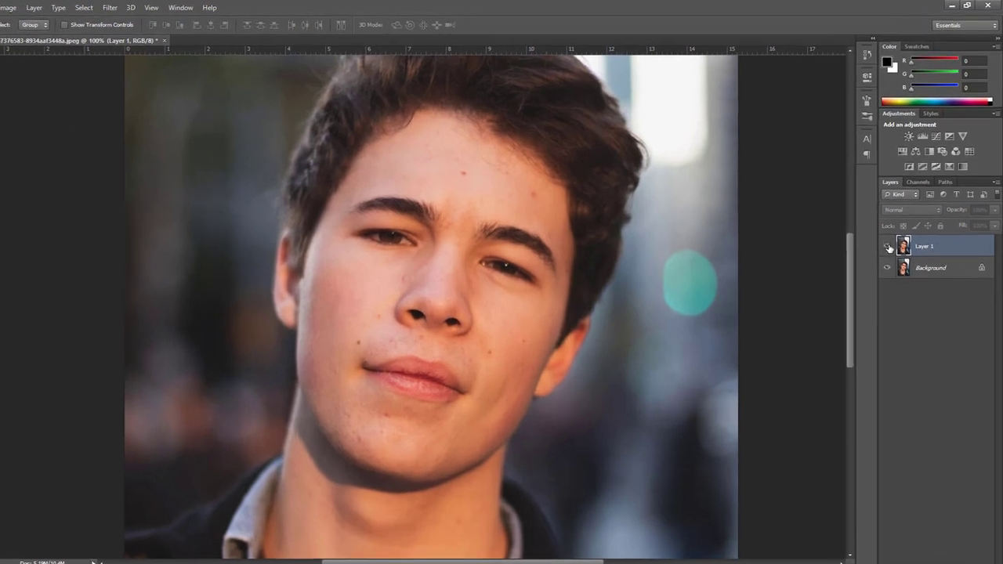
pyautogui.click(895, 232)
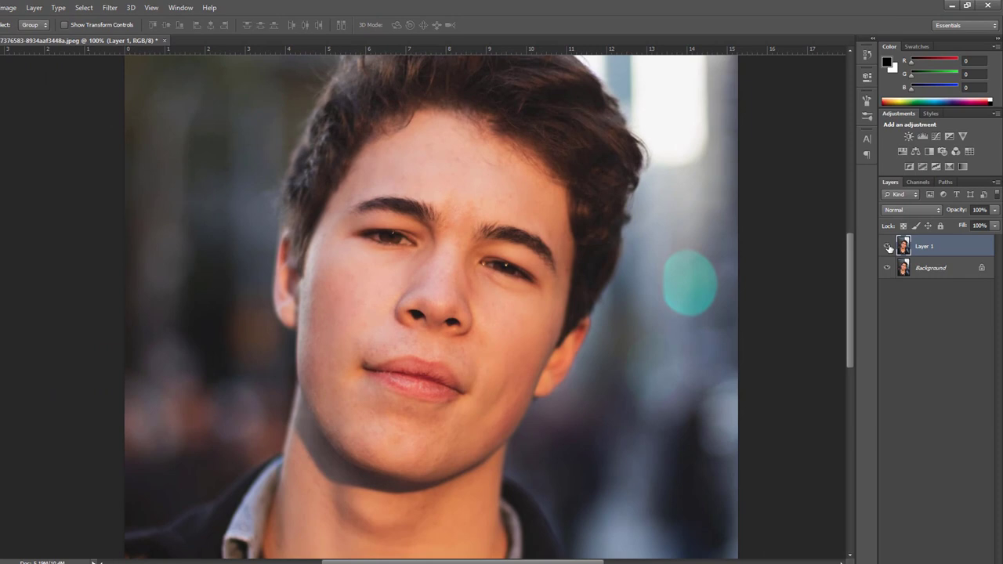
pyautogui.click(888, 248)
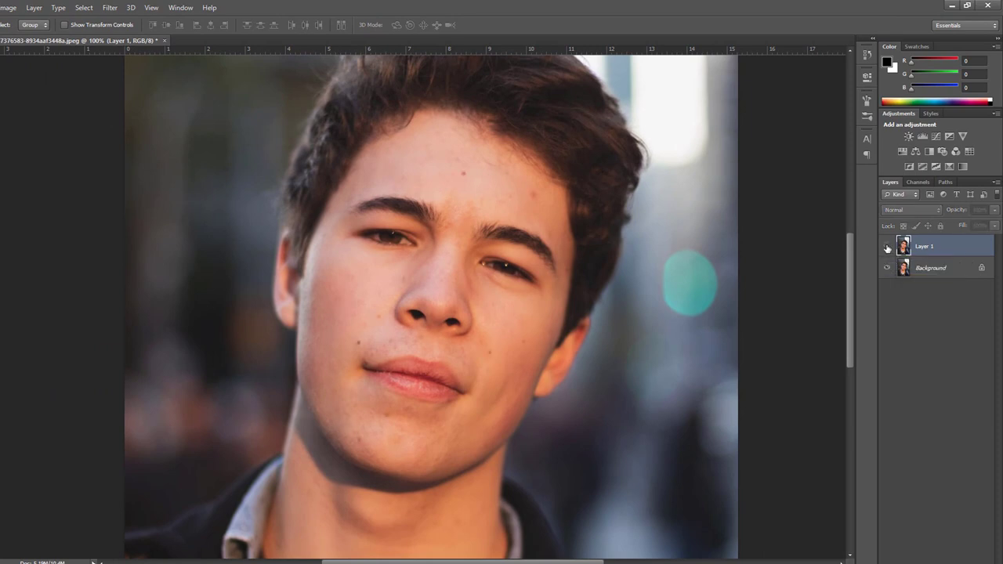
pyautogui.click(888, 248)
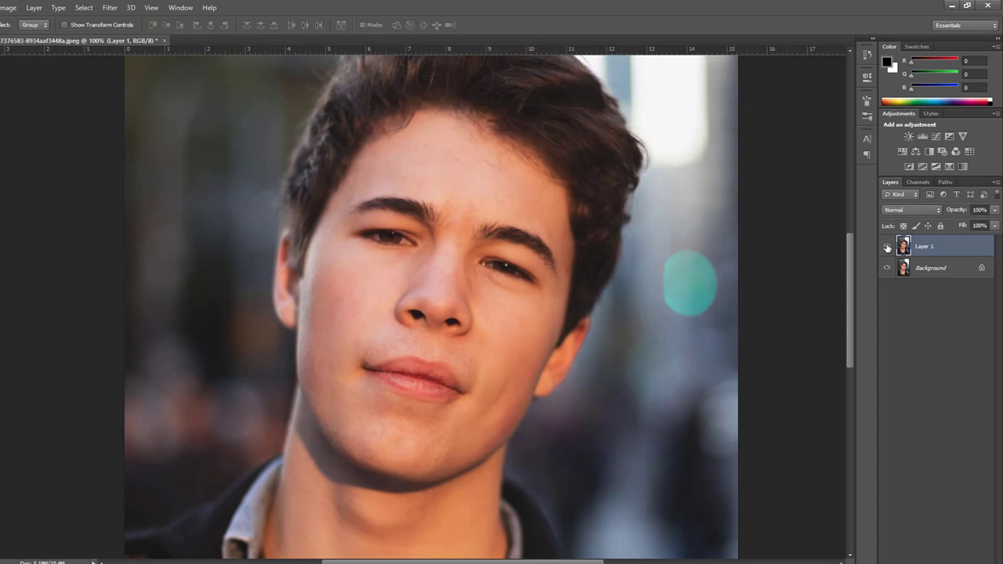
pyautogui.click(888, 248)
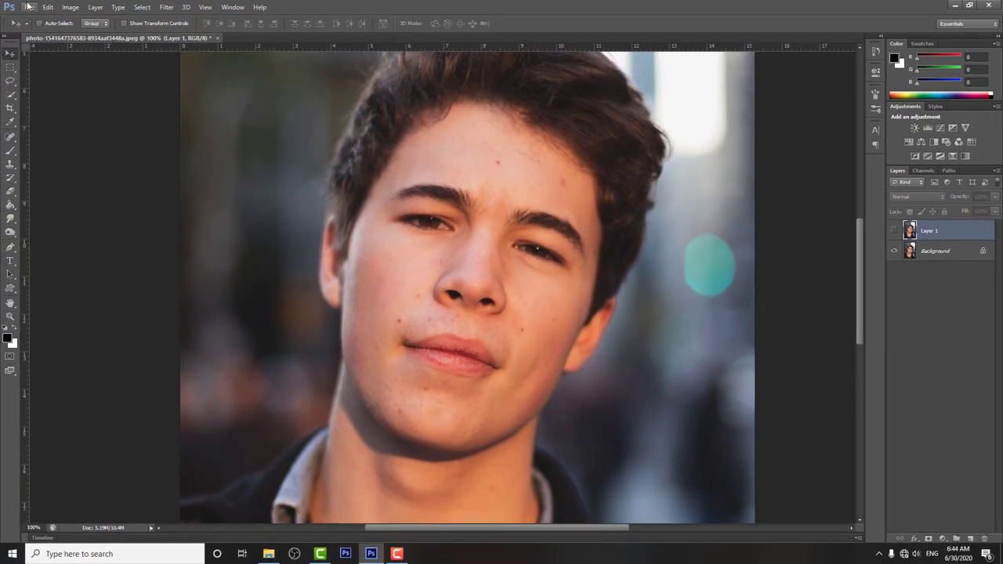
pyautogui.click(28, 7)
pyautogui.click(39, 30)
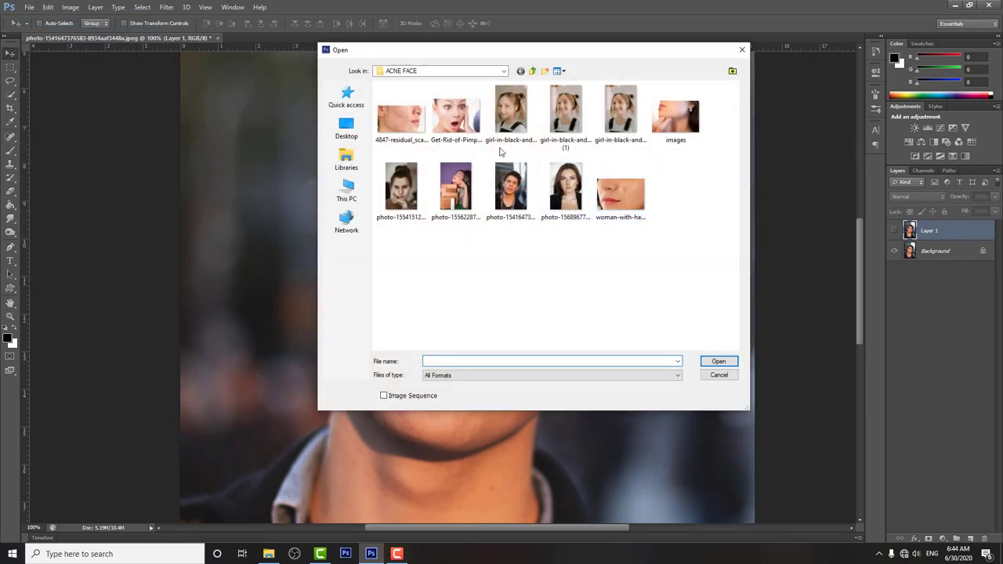
pyautogui.click(402, 188)
pyautogui.click(719, 362)
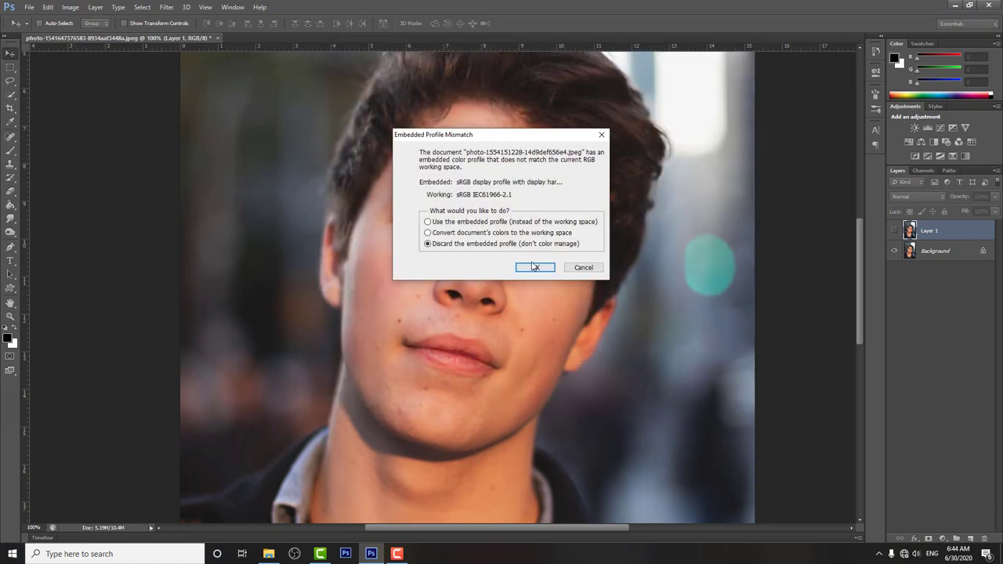
pyautogui.click(536, 267)
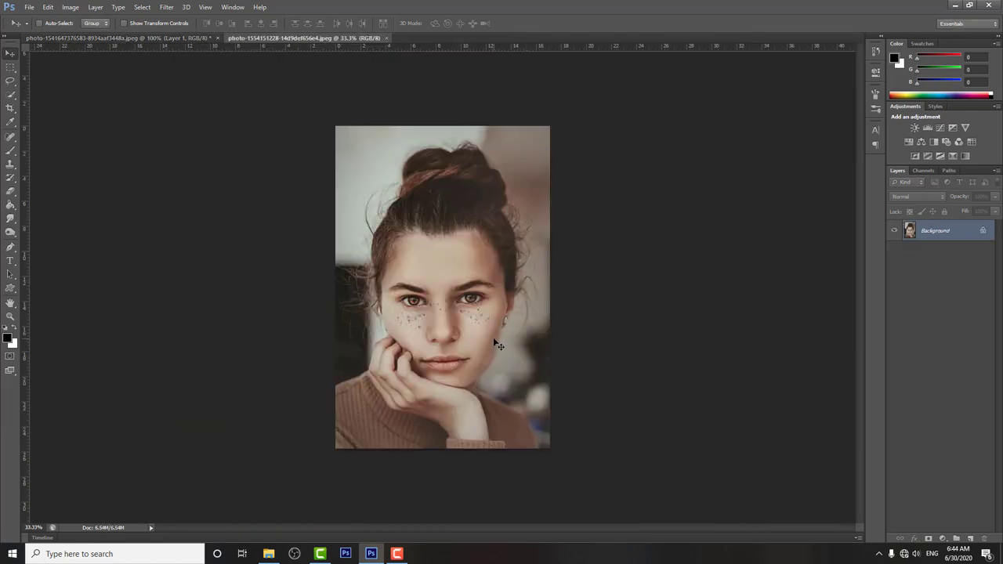
# Step: Zoom in to 66.7% on her face and return to the Move tool
pyautogui.press('z')
pyautogui.click(418, 334)
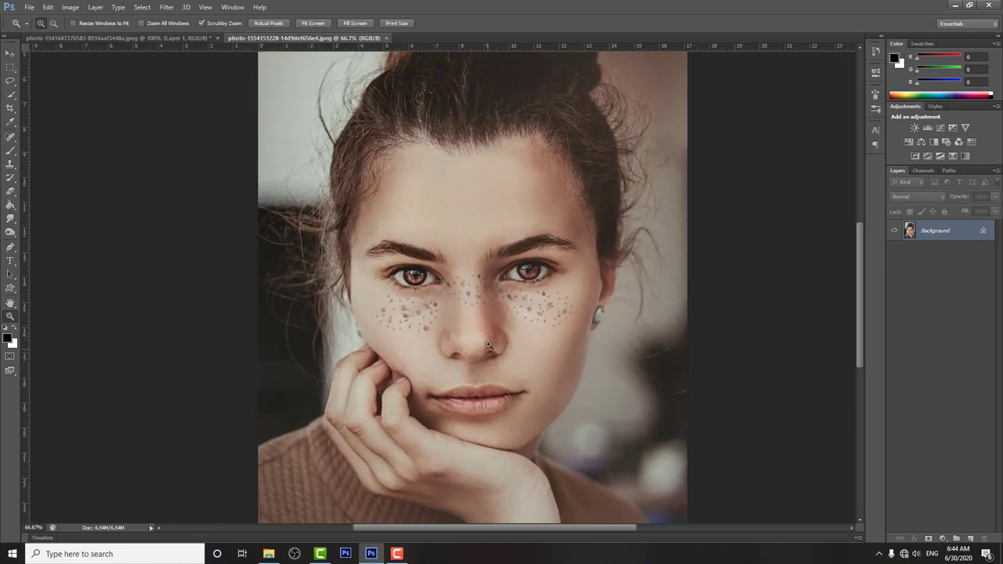
pyautogui.press('v')
pyautogui.scroll(-1, 612, 384)
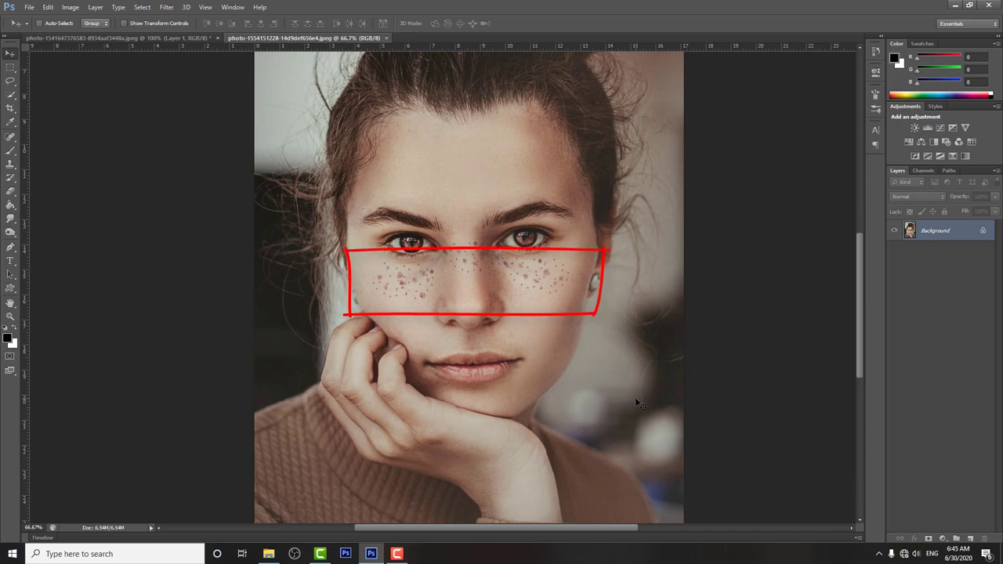
# Step: Select the Healing Brush Tool, duplicate the photo to Layer 1 and hide Background
pyautogui.click(11, 135)
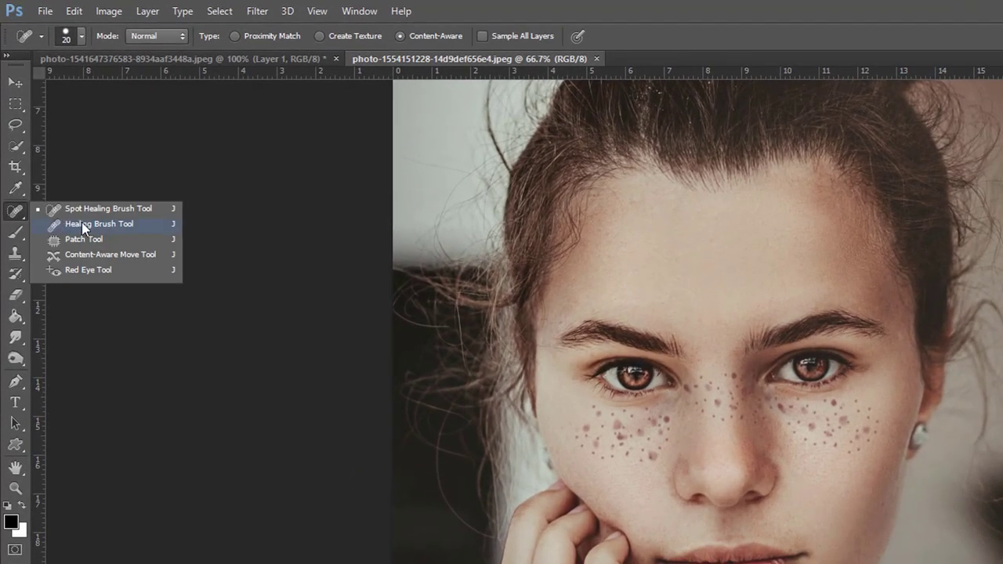
pyautogui.click(79, 223)
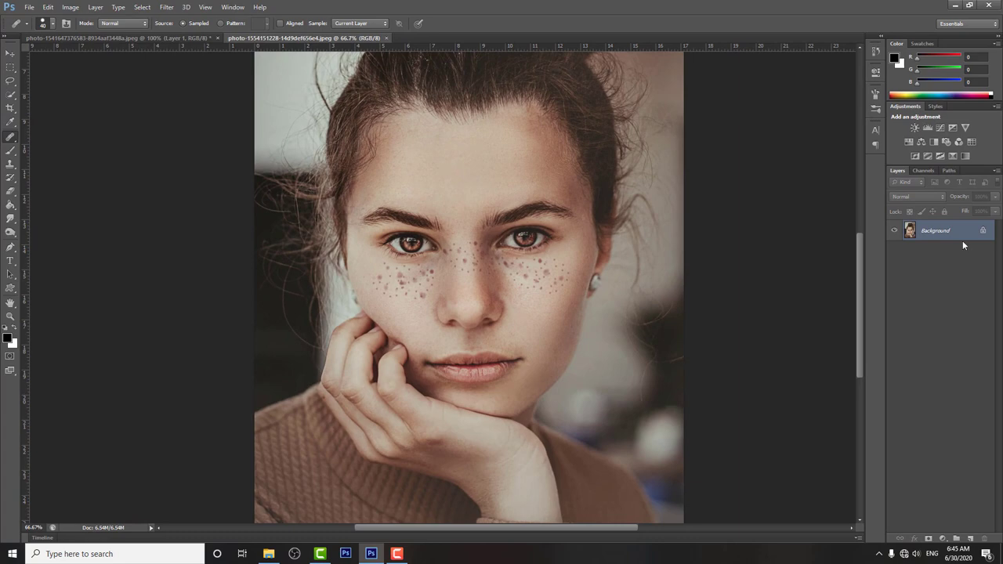
pyautogui.hotkey('ctrl', 'j')
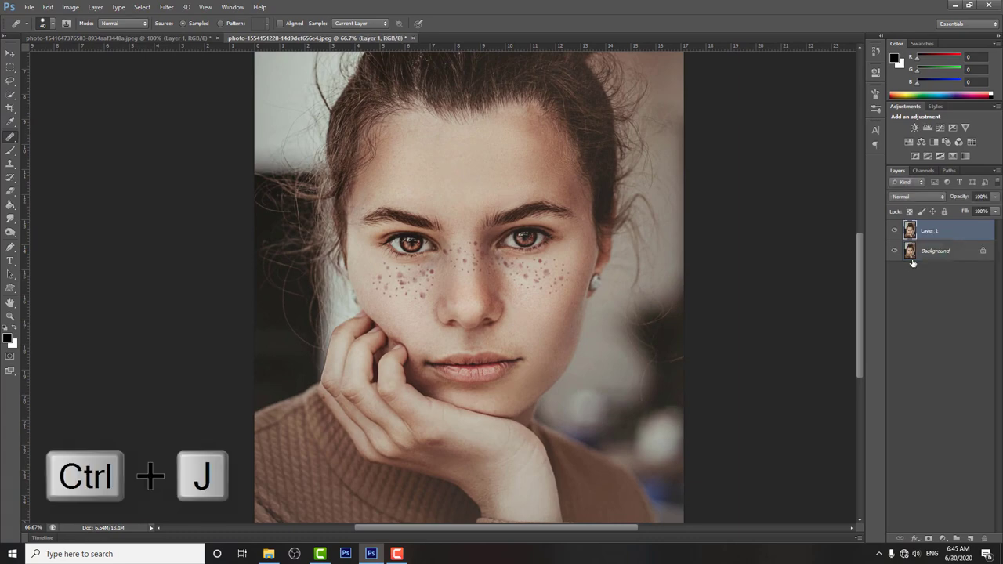
pyautogui.click(893, 250)
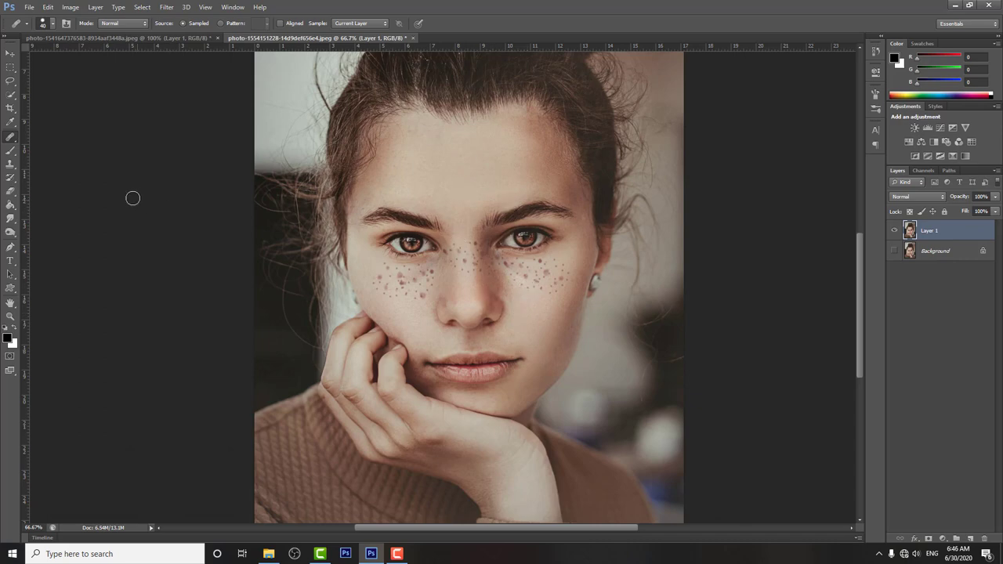
pyautogui.rightClick(10, 139)
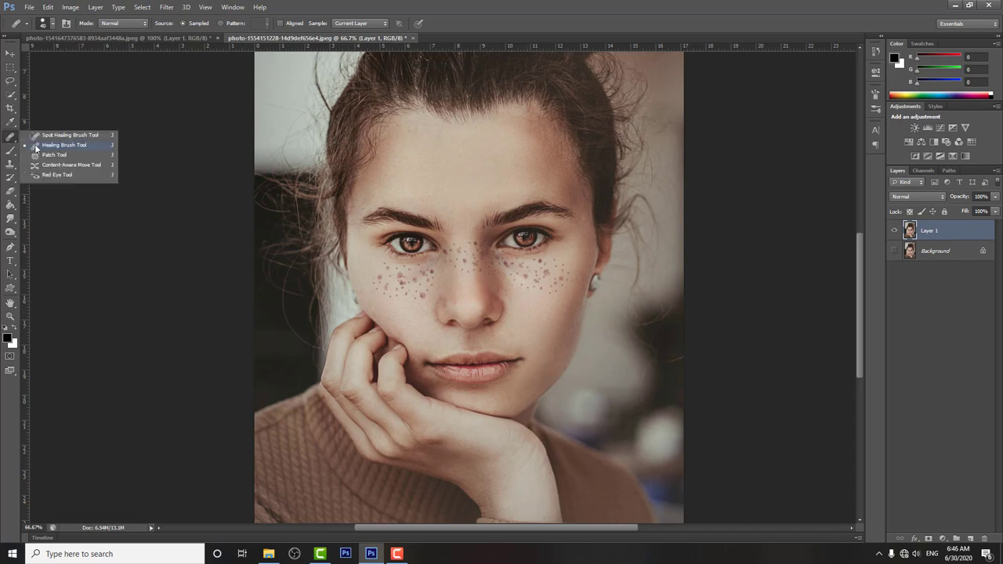
pyautogui.click(41, 147)
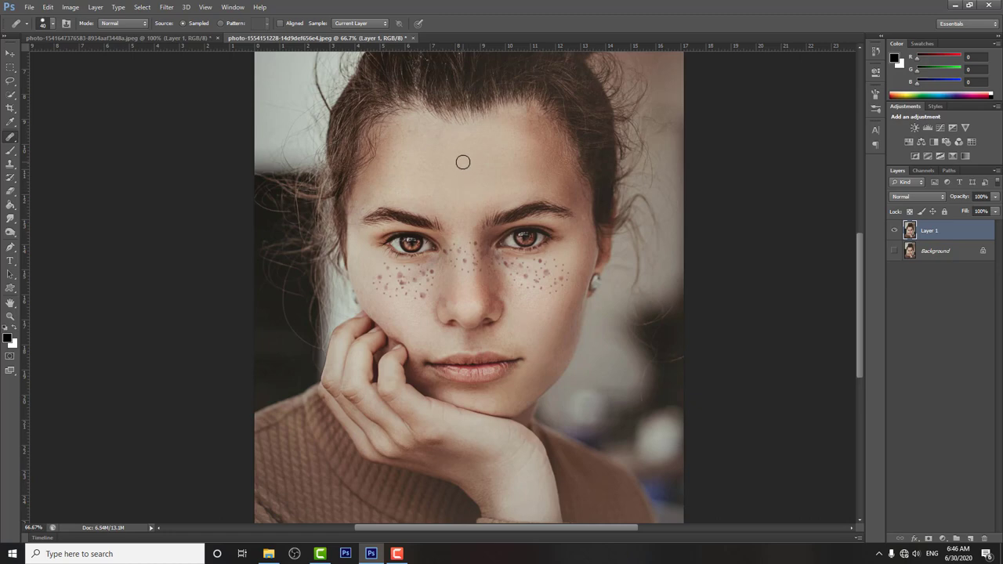
# Step: Sample clean forehead skin and heal the left-cheek freckles, then shrink the brush
pyautogui.press('alt')
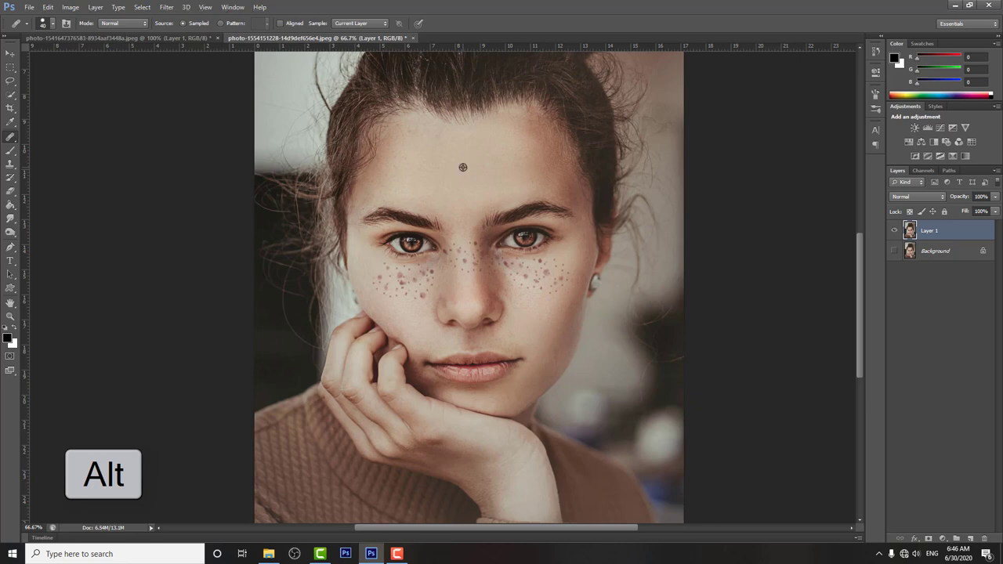
pyautogui.keyDown('alt'); pyautogui.click(463, 167); pyautogui.keyUp('alt')
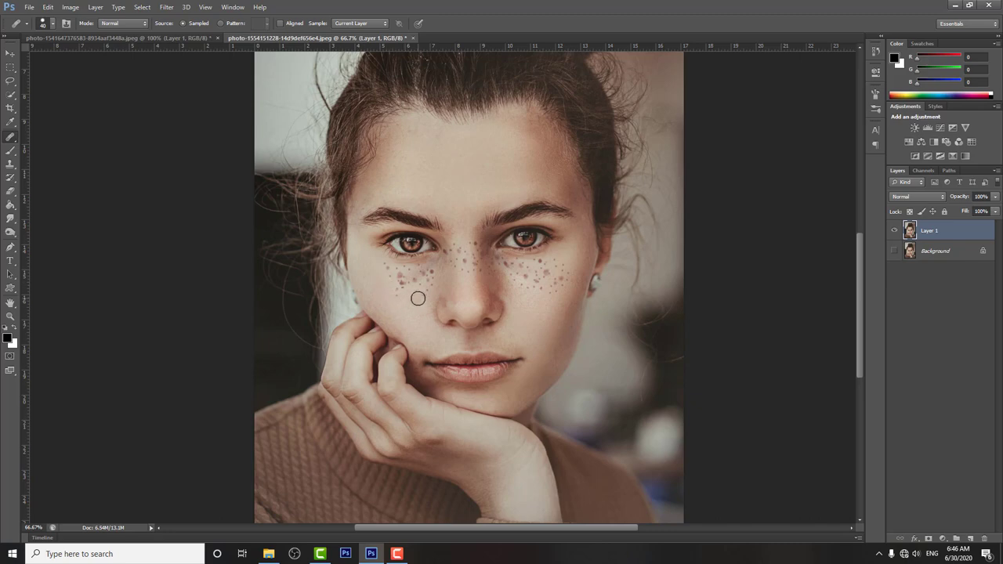
pyautogui.click(398, 287)
pyautogui.click(395, 271)
pyautogui.click(405, 286)
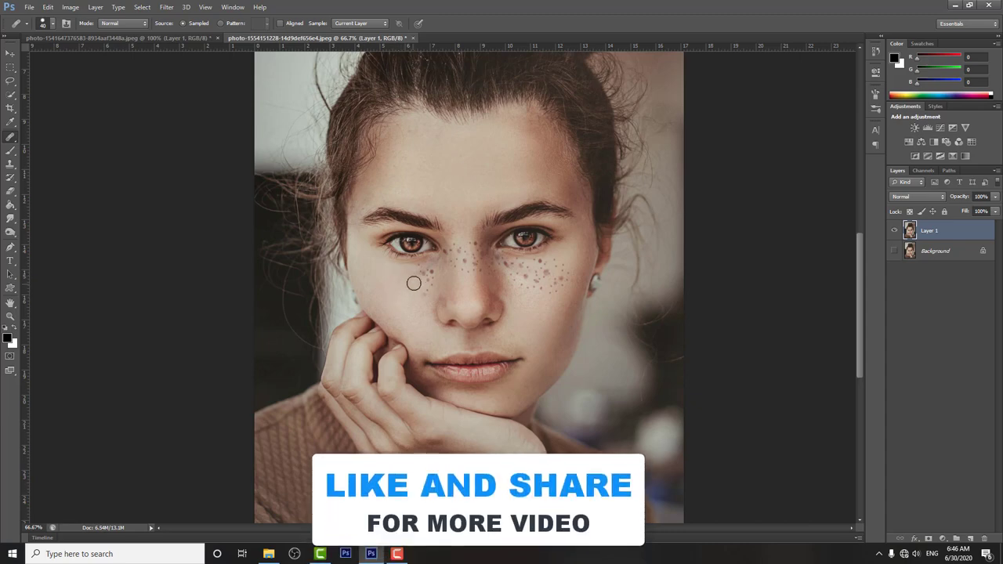
pyautogui.click(418, 290)
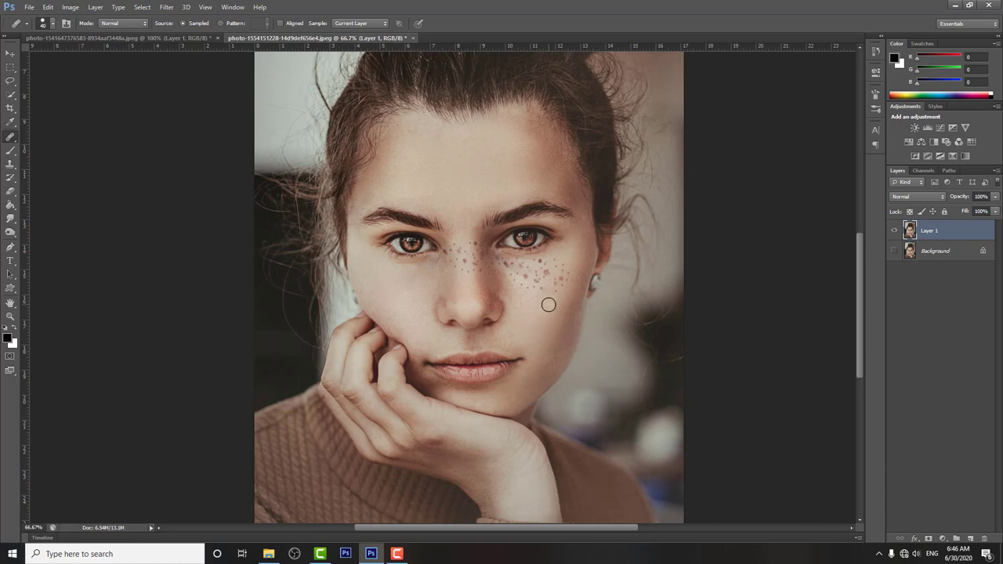
pyautogui.press('[')
pyautogui.press('[')
pyautogui.press('[')
# Step: Zoom to 100% on the face and heal the freckles on the right cheek
pyautogui.press('z')
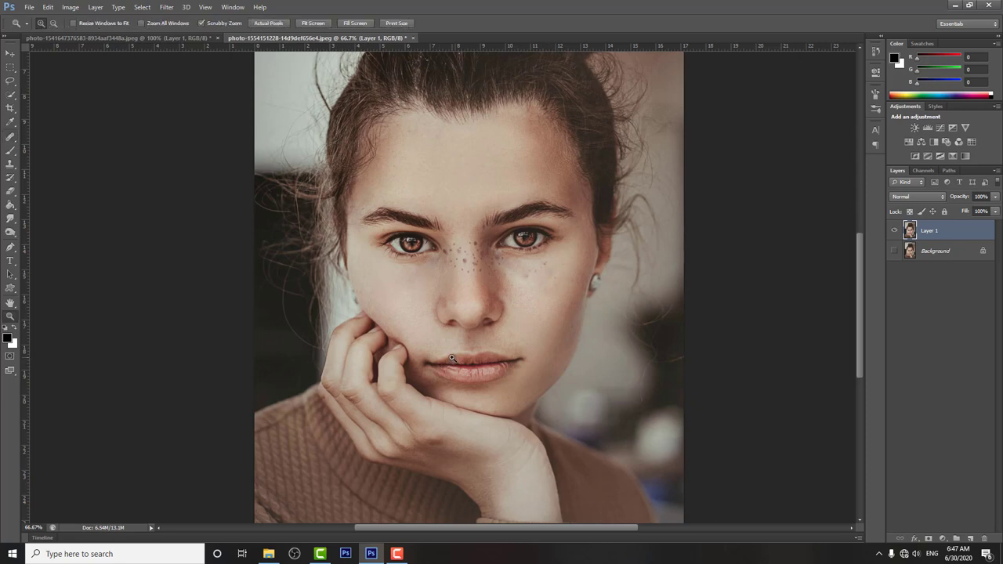
pyautogui.click(452, 358)
pyautogui.moveTo(486, 206); pyautogui.dragTo(486, 253)
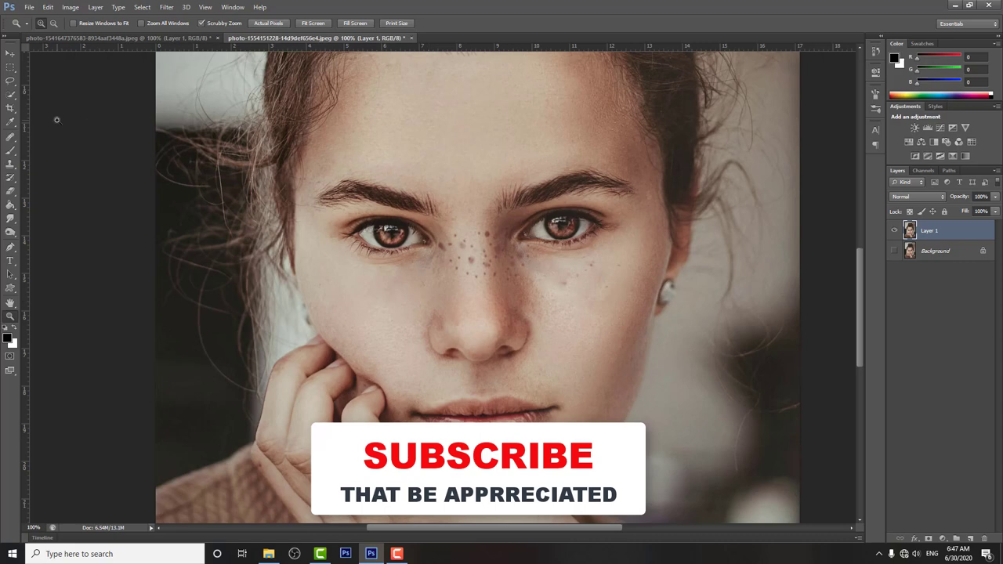
pyautogui.press('j')
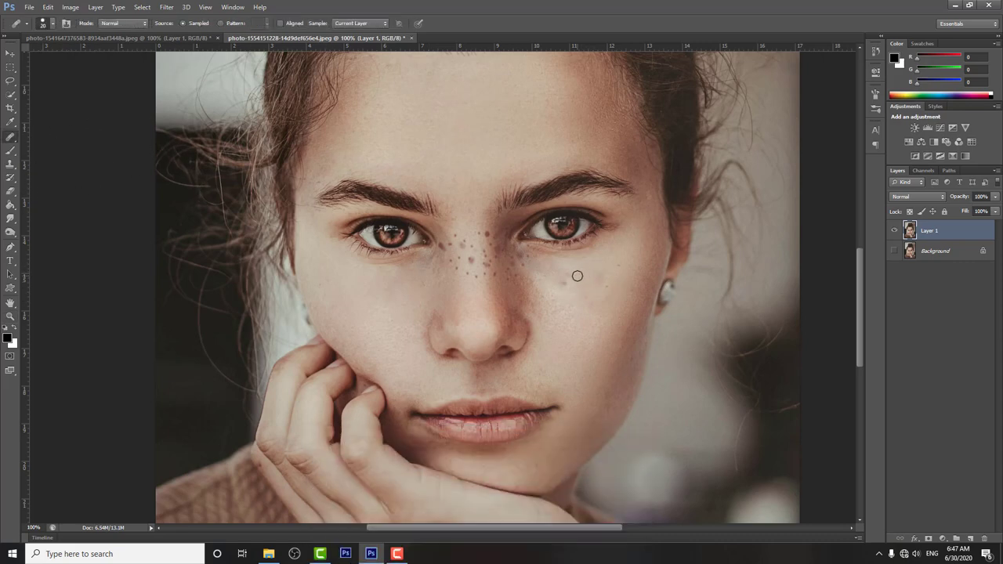
pyautogui.moveTo(622, 265)
pyautogui.mouseDown()
pyautogui.moveTo(606, 286)
pyautogui.moveTo(585, 269)
pyautogui.mouseUp()
# Step: Heal the freckles on the nose, beside the nose bridge and under the left eye
pyautogui.click(485, 269)
pyautogui.click(468, 275)
pyautogui.click(464, 246)
pyautogui.moveTo(527, 261); pyautogui.dragTo(505, 256)
pyautogui.click(494, 242)
pyautogui.moveTo(522, 256)
pyautogui.mouseDown()
pyautogui.moveTo(517, 284)
pyautogui.moveTo(503, 263)
pyautogui.moveTo(497, 289)
pyautogui.mouseUp()
pyautogui.scroll(-2, 403, 326)
pyautogui.scroll(2, 497, 326)
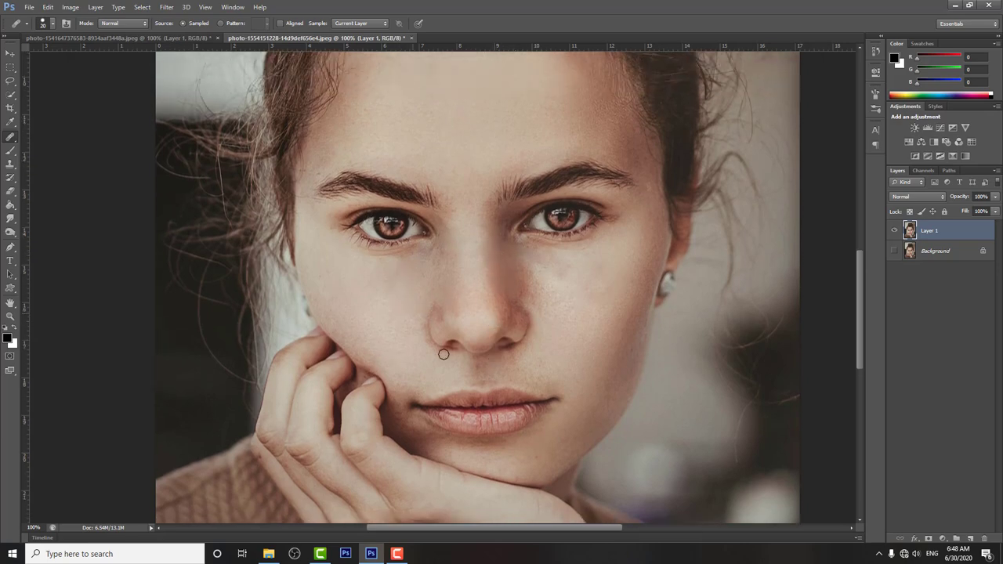
pyautogui.scroll(-3, 577, 379)
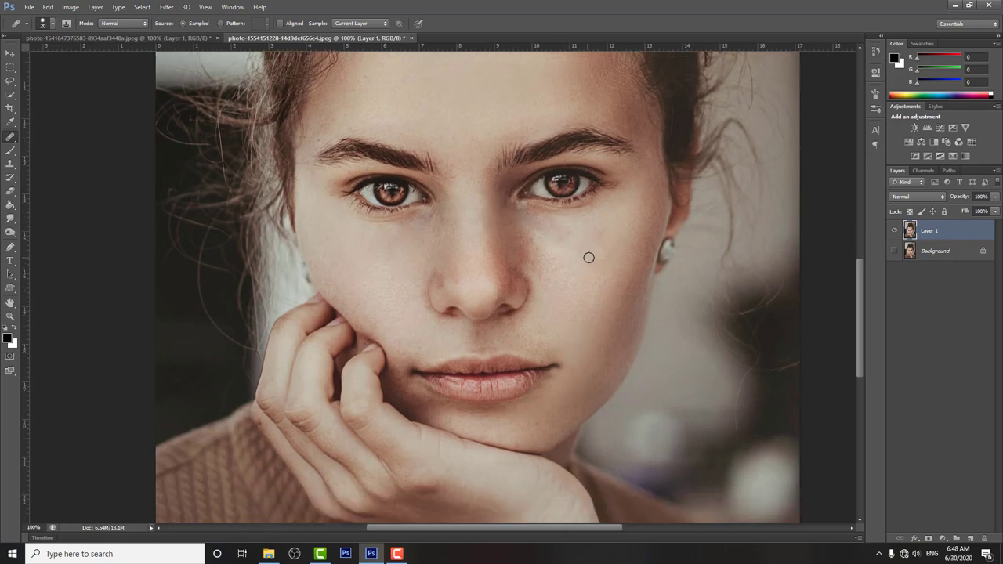
pyautogui.scroll(3, 540, 334)
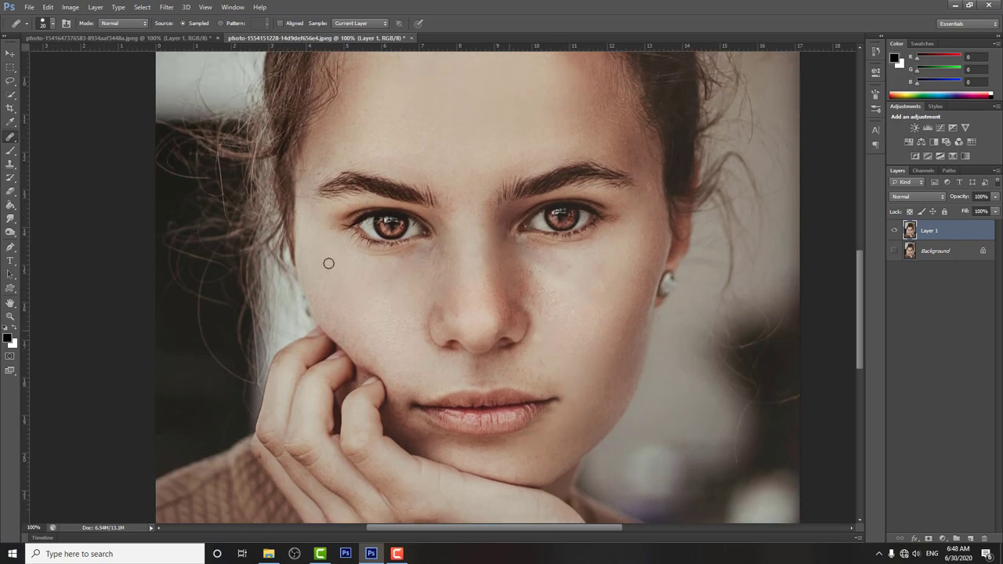
# Step: Toggle Layer 1 to compare freckle-free and original faces, then switch to the man's document
pyautogui.click(10, 52)
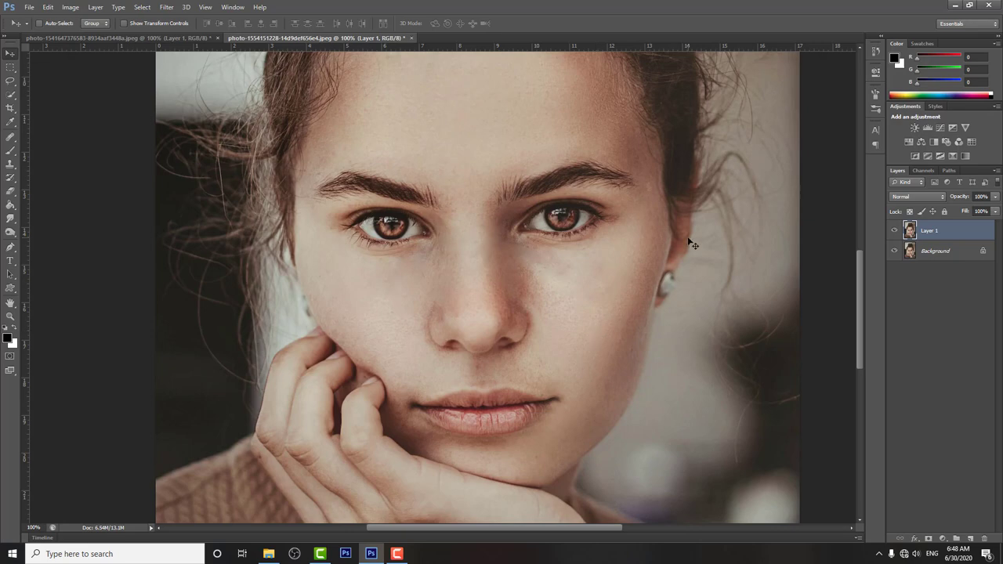
pyautogui.click(895, 230)
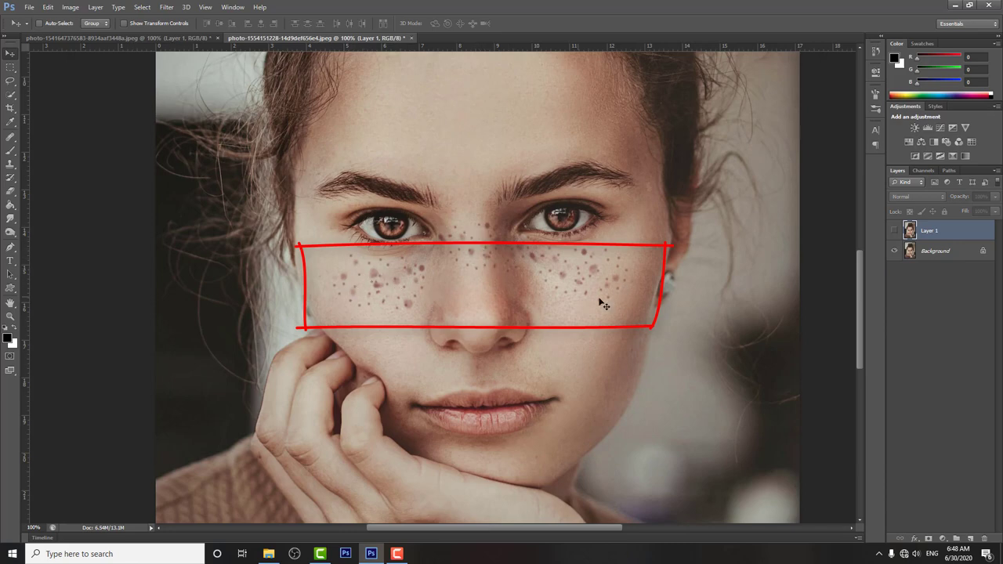
pyautogui.click(895, 231)
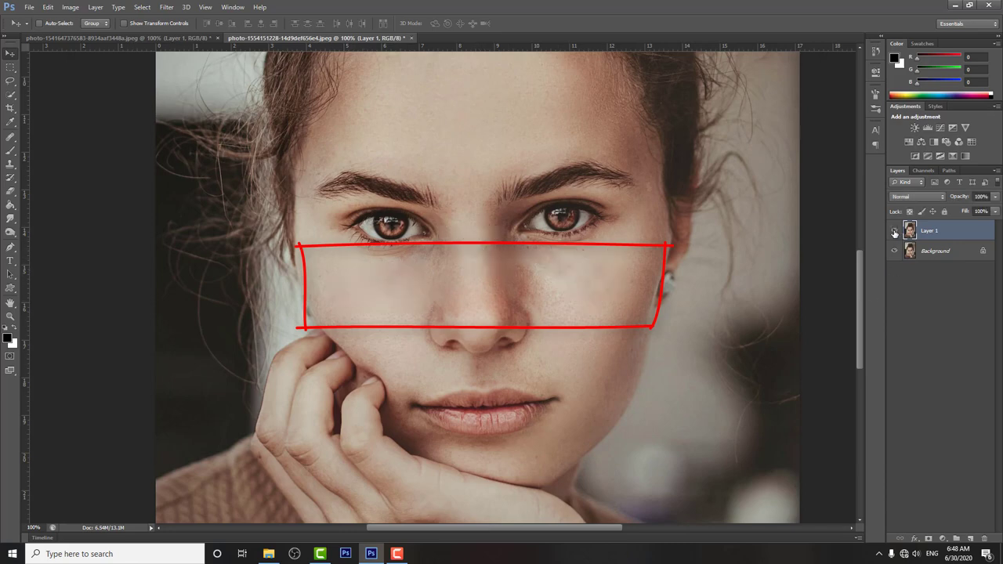
pyautogui.click(895, 231)
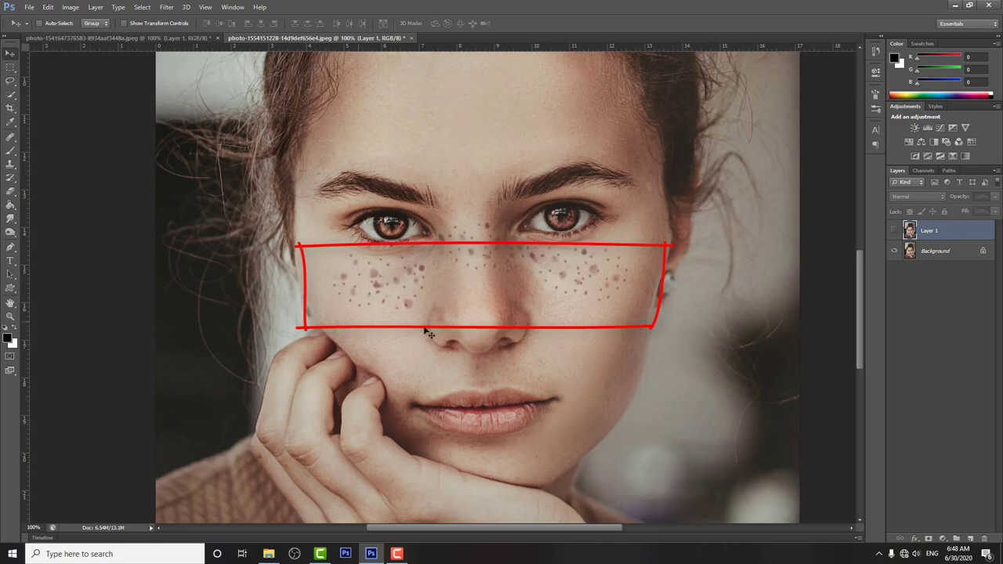
pyautogui.click(896, 232)
pyautogui.click(896, 230)
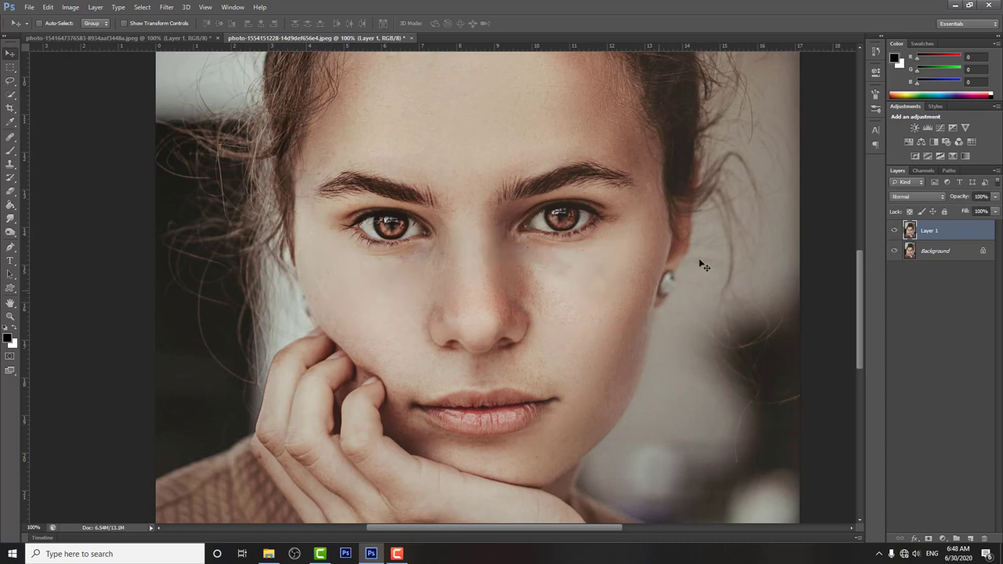
pyautogui.click(896, 231)
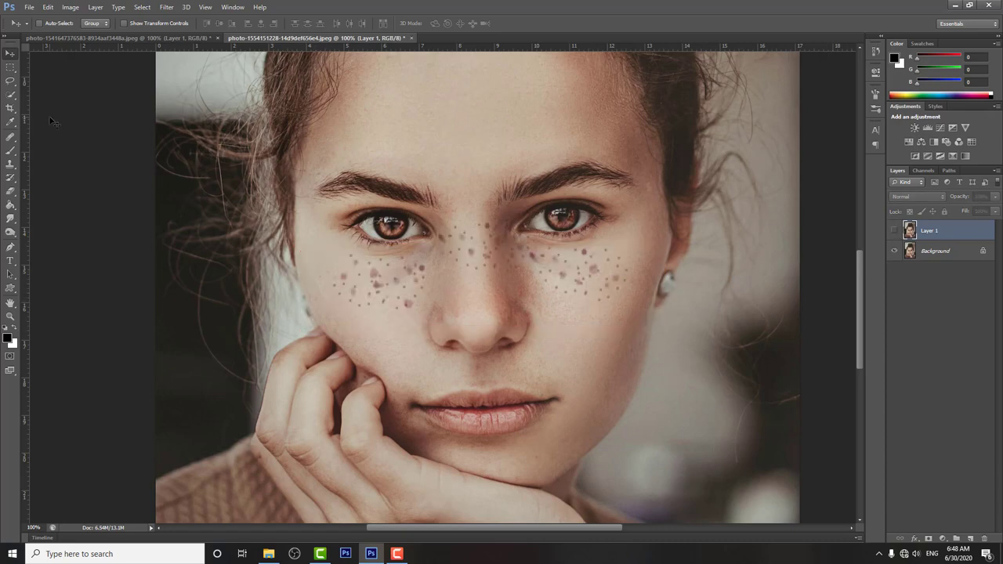
pyautogui.click(78, 38)
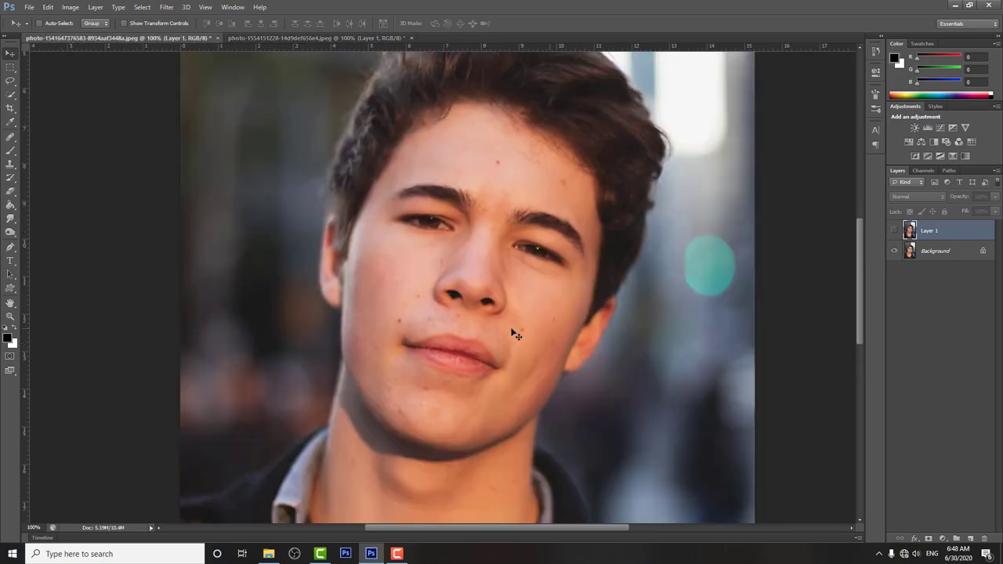
# Step: Hide Background, select the Patch Tool and patch the red forehead blemish with nearby clean skin
pyautogui.click(894, 231)
pyautogui.keyDown('alt'); pyautogui.click(894, 232); pyautogui.keyUp('alt')
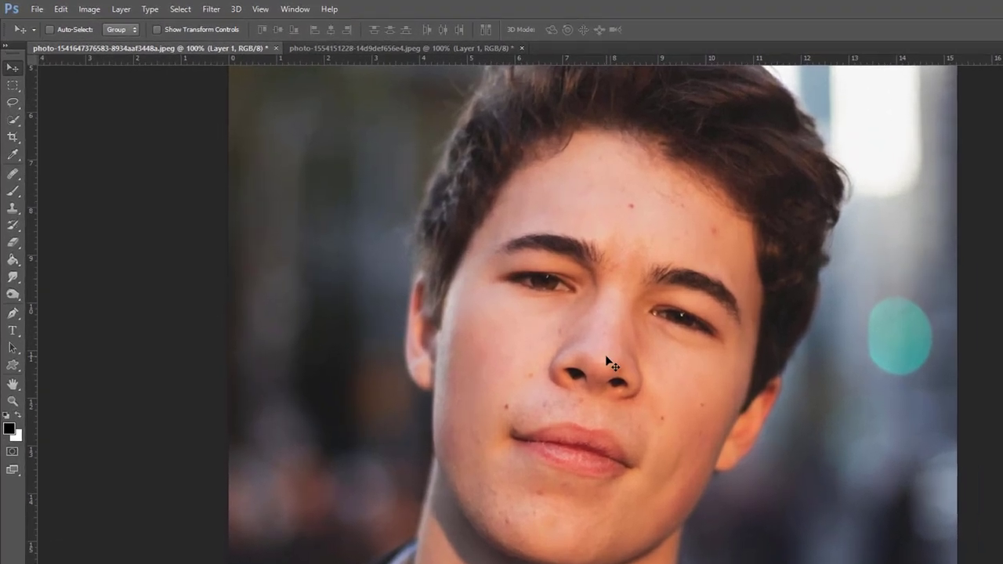
pyautogui.click(14, 176)
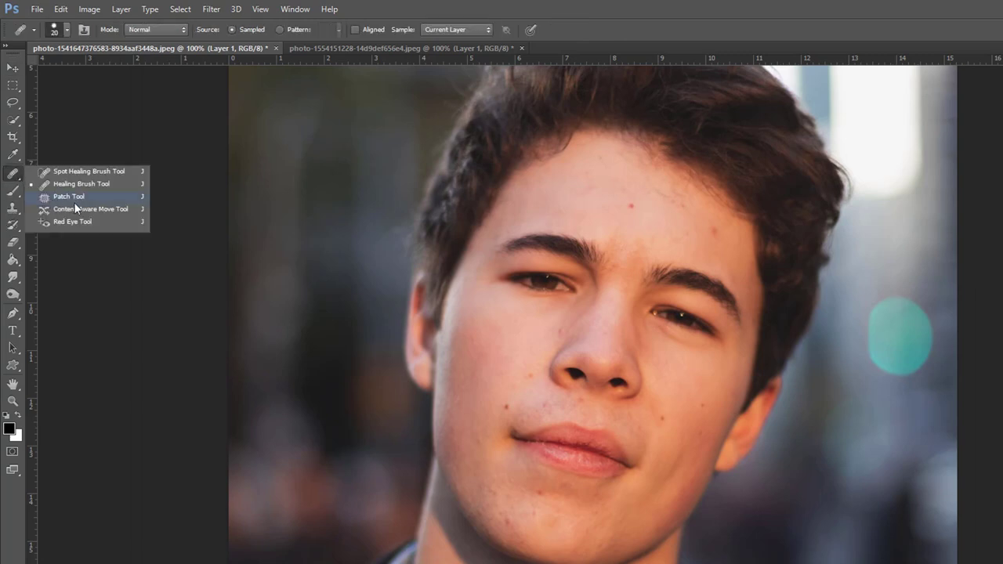
pyautogui.click(74, 200)
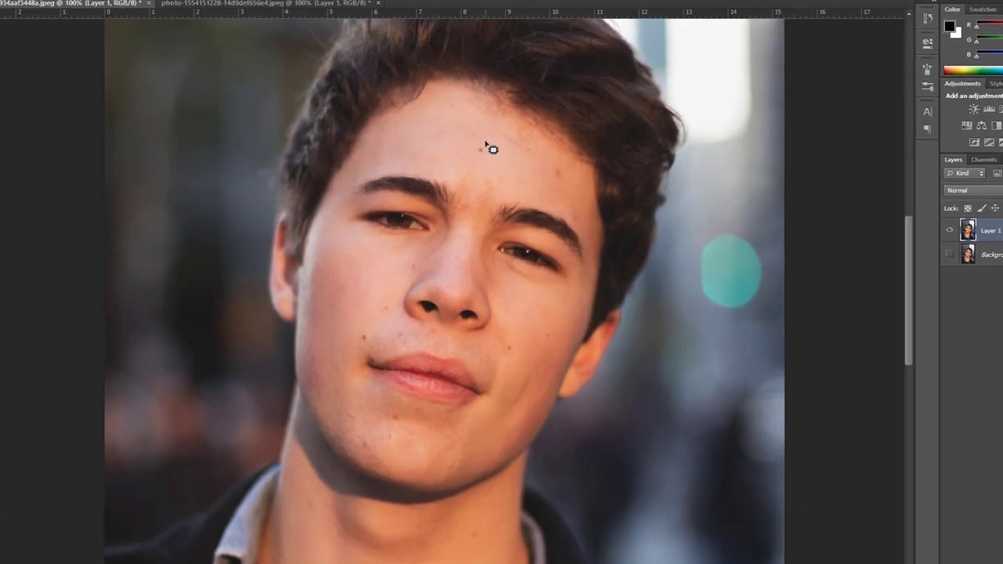
pyautogui.moveTo(483, 143)
pyautogui.mouseDown()
pyautogui.moveTo(474, 145)
pyautogui.moveTo(488, 156)
pyautogui.mouseUp()
pyautogui.moveTo(477, 153); pyautogui.dragTo(424, 171)
# Step: Zoom to 200% and patch the remaining spots on the forehead
pyautogui.press('super')
pyautogui.press('super')
pyautogui.scroll(1, 511, 295)
pyautogui.moveTo(507, 287); pyautogui.dragTo(502, 342)
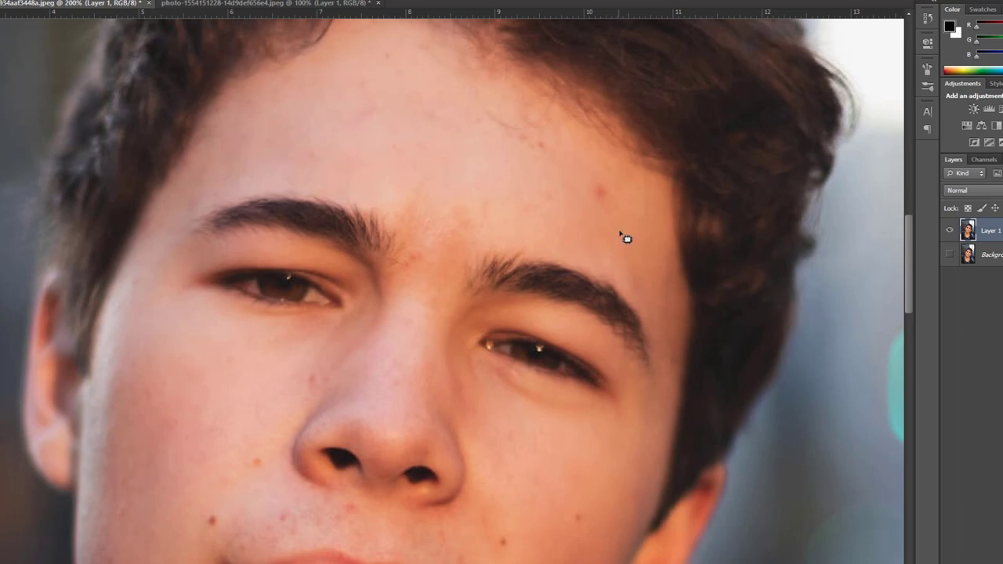
pyautogui.click(602, 189)
pyautogui.moveTo(547, 187)
pyautogui.mouseDown()
pyautogui.moveTo(564, 207)
pyautogui.moveTo(548, 195)
pyautogui.mouseUp()
pyautogui.scroll(-2, 614, 271)
pyautogui.scroll(-2, 549, 345)
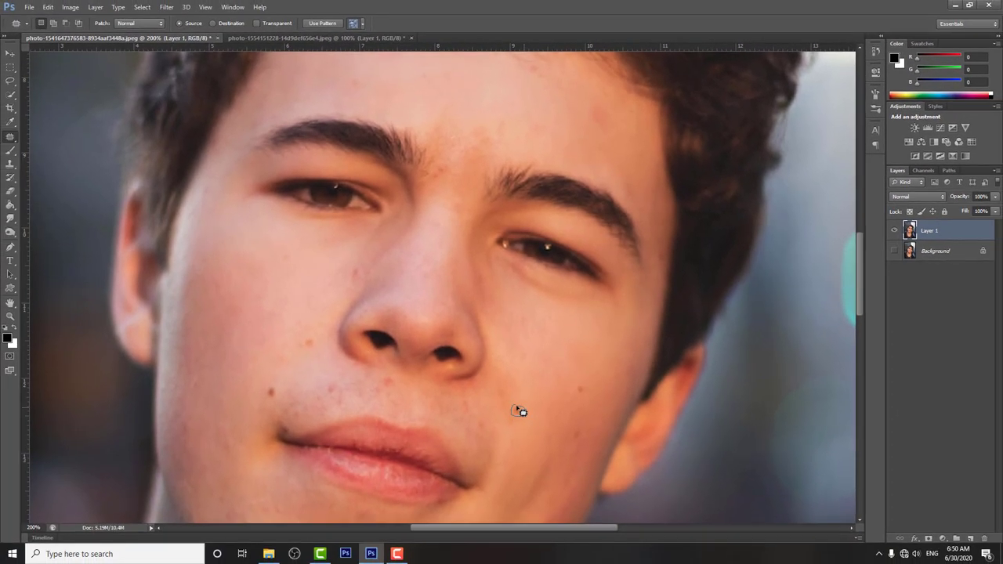
# Step: Patch the spots on the cheek and chin with nearby clean skin
pyautogui.moveTo(522, 419); pyautogui.dragTo(523, 414)
pyautogui.moveTo(587, 379)
pyautogui.mouseDown()
pyautogui.moveTo(593, 362)
pyautogui.moveTo(587, 392)
pyautogui.mouseUp()
pyautogui.scroll(-1, 593, 362)
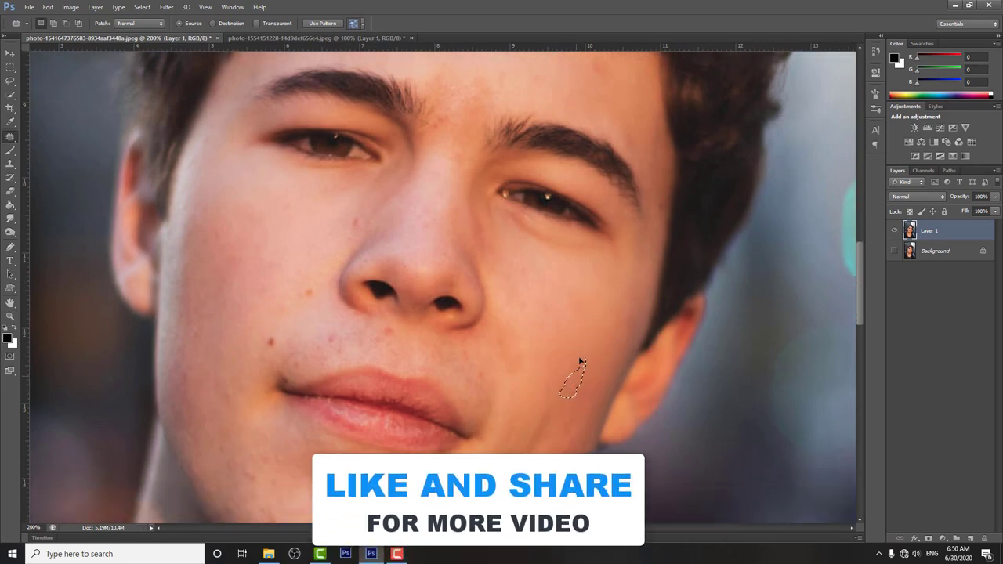
pyautogui.scroll(-2, 448, 399)
pyautogui.moveTo(329, 367)
pyautogui.mouseDown()
pyautogui.moveTo(334, 378)
pyautogui.moveTo(561, 245)
pyautogui.mouseUp()
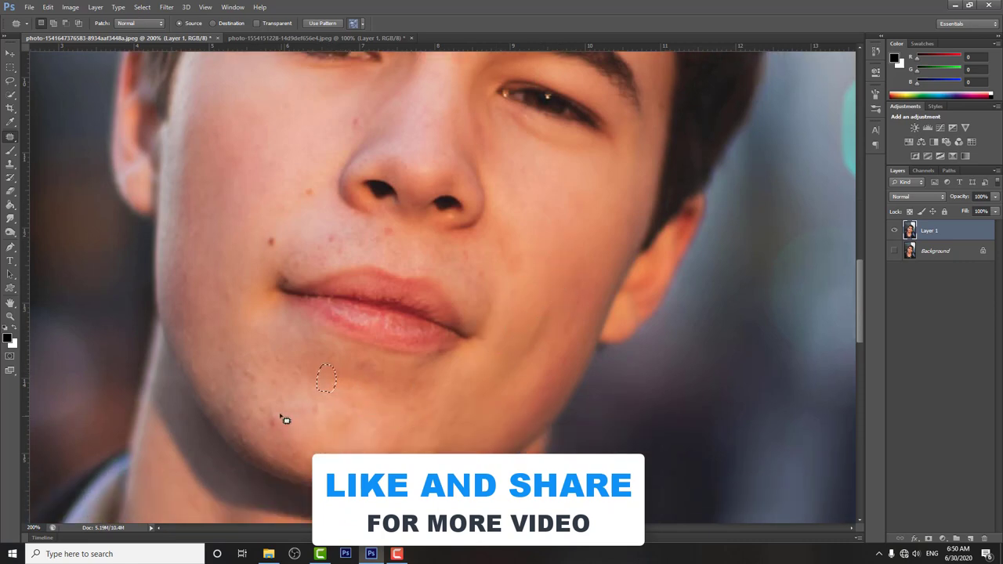
pyautogui.moveTo(287, 417)
pyautogui.mouseDown()
pyautogui.moveTo(283, 424)
pyautogui.moveTo(245, 361)
pyautogui.mouseUp()
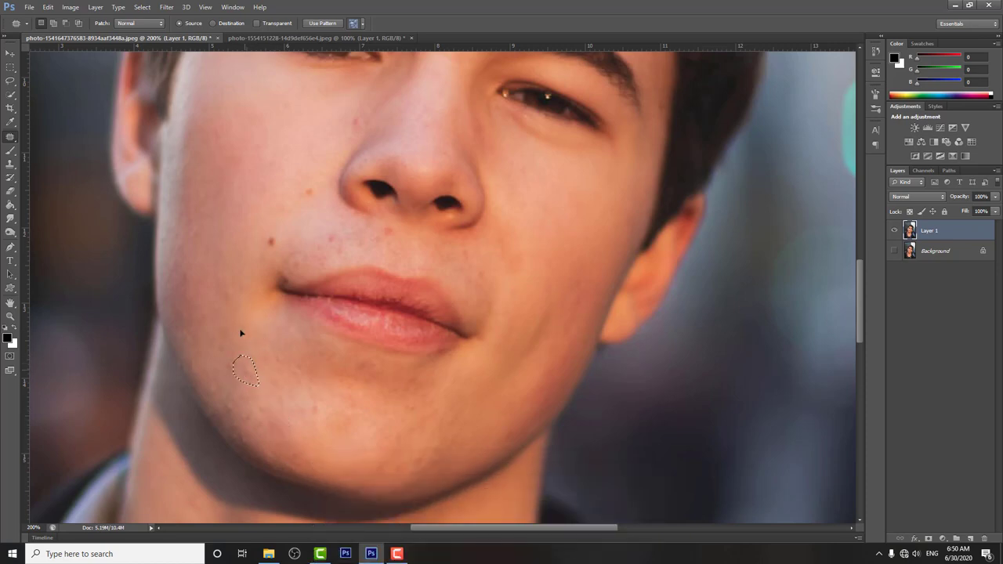
# Step: Patch the spots on the cheek beside the nose
pyautogui.moveTo(267, 233)
pyautogui.mouseDown()
pyautogui.moveTo(270, 253)
pyautogui.moveTo(268, 233)
pyautogui.mouseUp()
pyautogui.moveTo(317, 187)
pyautogui.mouseDown()
pyautogui.moveTo(307, 201)
pyautogui.moveTo(303, 179)
pyautogui.mouseUp()
pyautogui.moveTo(269, 233)
pyautogui.mouseDown()
pyautogui.moveTo(277, 259)
pyautogui.moveTo(264, 233)
pyautogui.moveTo(276, 246)
pyautogui.moveTo(273, 179)
pyautogui.mouseUp()
pyautogui.scroll(2, 347, 117)
pyautogui.moveTo(365, 160)
pyautogui.mouseDown()
pyautogui.moveTo(347, 164)
pyautogui.moveTo(365, 170)
pyautogui.moveTo(352, 157)
pyautogui.moveTo(334, 162)
pyautogui.mouseUp()
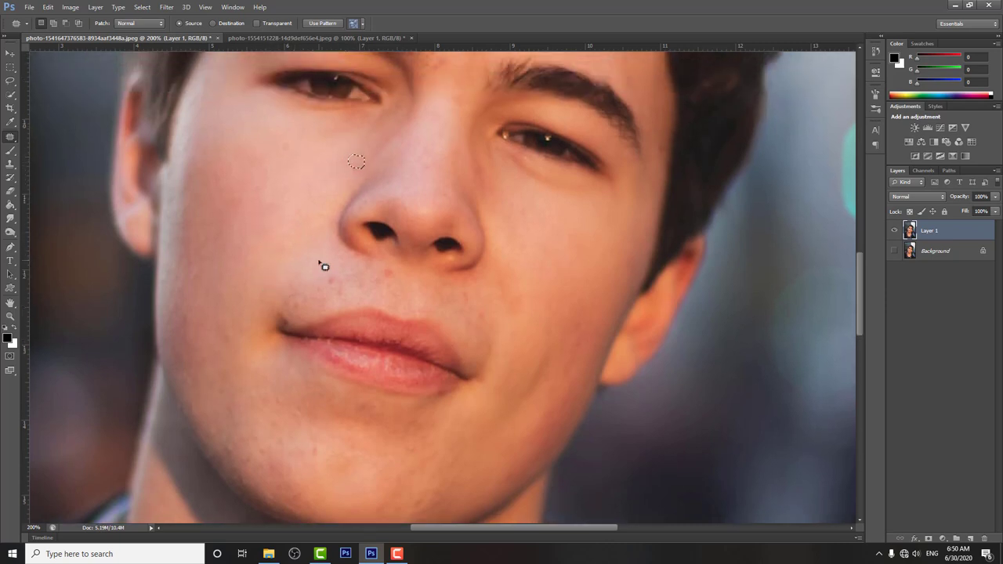
pyautogui.scroll(-1, 320, 264)
pyautogui.moveTo(390, 242); pyautogui.dragTo(392, 251)
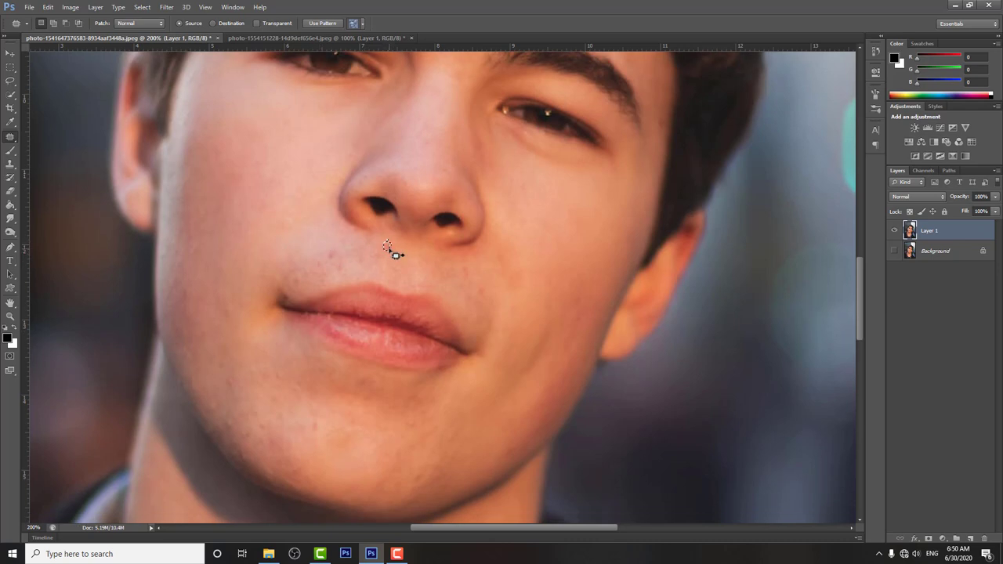
# Step: Patch the areas under the nose and beside the mouth, then clear the selection
pyautogui.moveTo(510, 277); pyautogui.dragTo(512, 288)
pyautogui.moveTo(399, 258); pyautogui.dragTo(502, 283)
pyautogui.hotkey('ctrl', 'shift', 's')
pyautogui.click(742, 50)
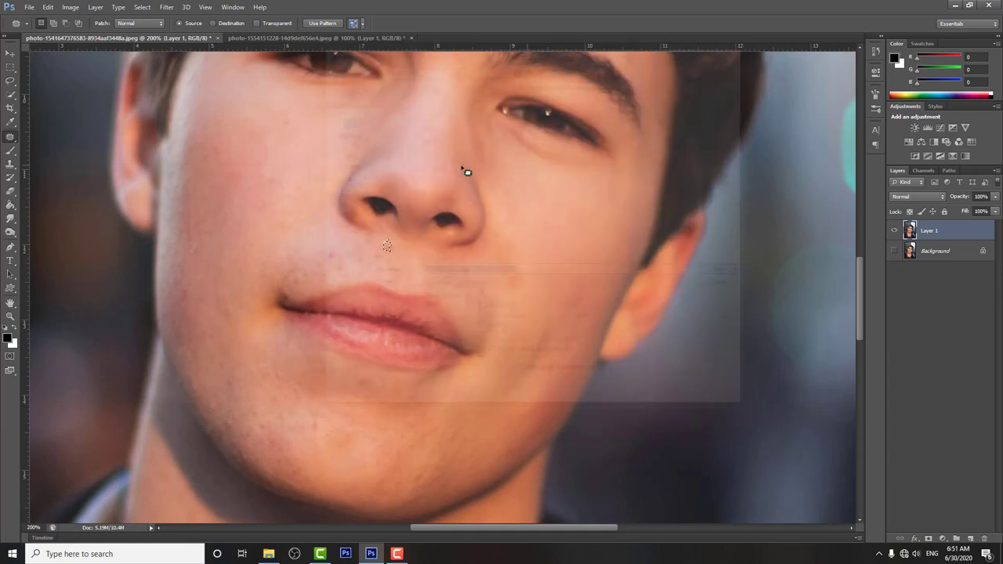
pyautogui.moveTo(333, 251)
pyautogui.mouseDown()
pyautogui.moveTo(338, 267)
pyautogui.moveTo(329, 255)
pyautogui.mouseUp()
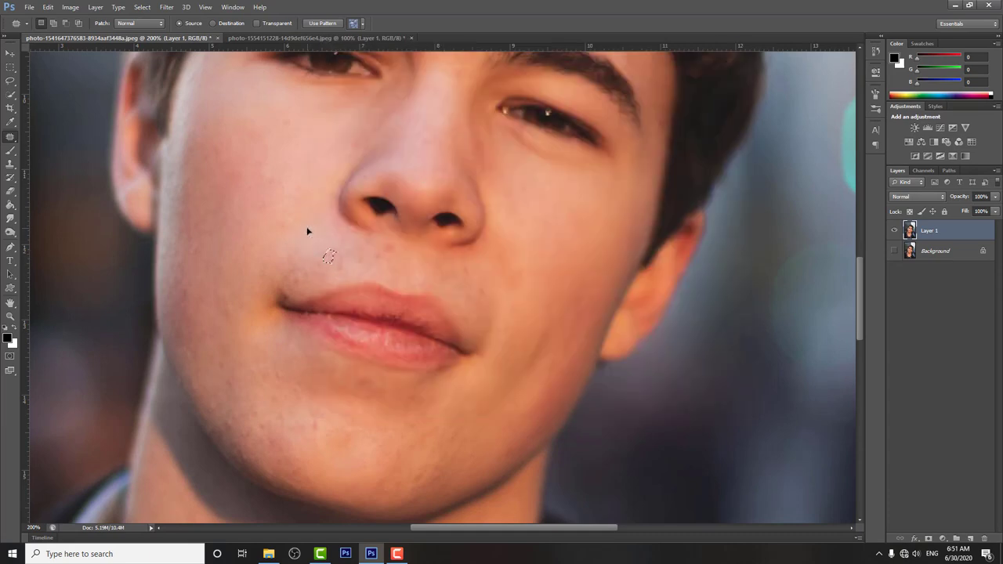
pyautogui.click(396, 245)
# Step: Deselect and zoom out to 100% to see the young man's whole face
pyautogui.press('z')
pyautogui.scroll(1, 545, 275)
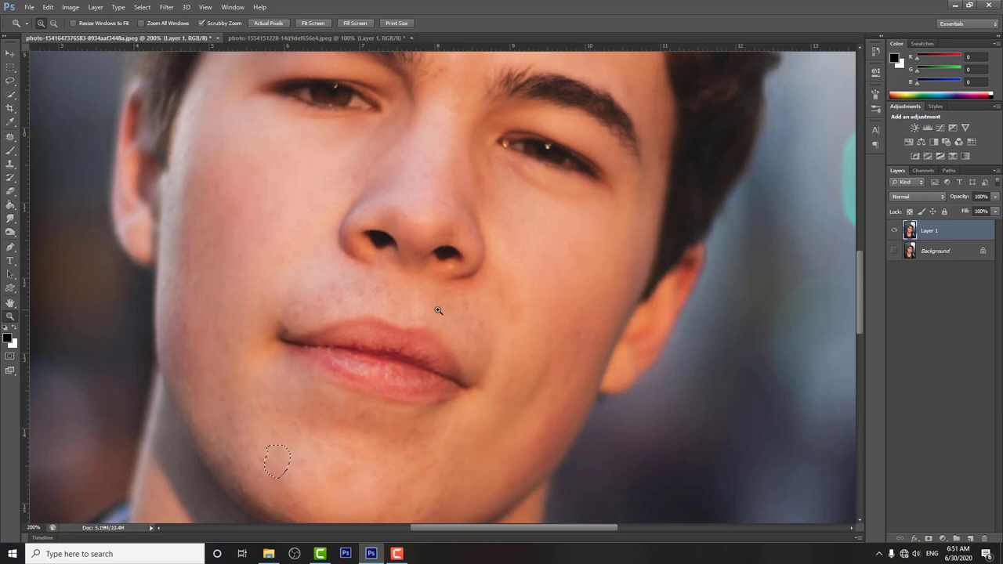
pyautogui.scroll(1, 436, 310)
pyautogui.hotkey('ctrl', 'd')
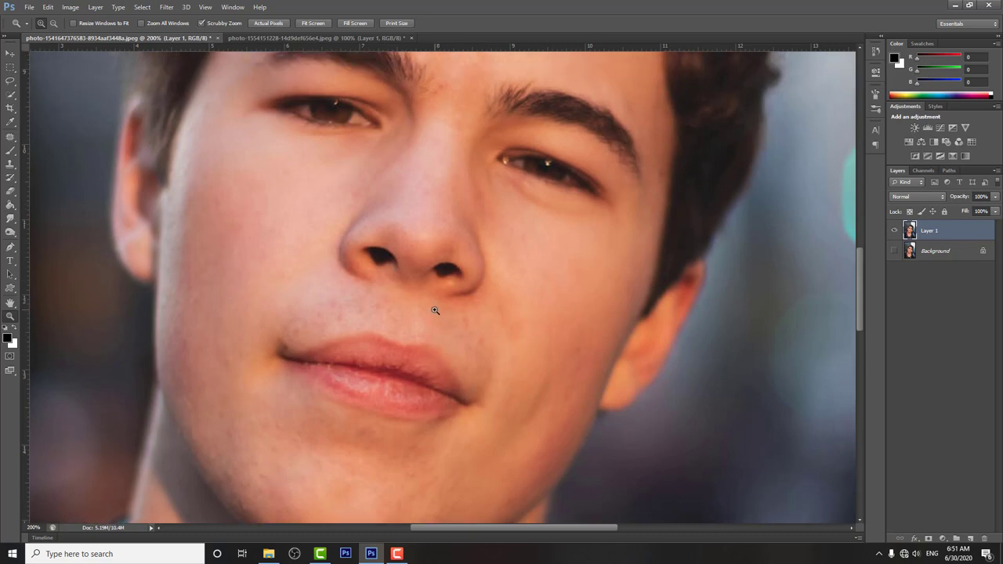
pyautogui.keyDown('alt'); pyautogui.click(437, 311); pyautogui.keyUp('alt')
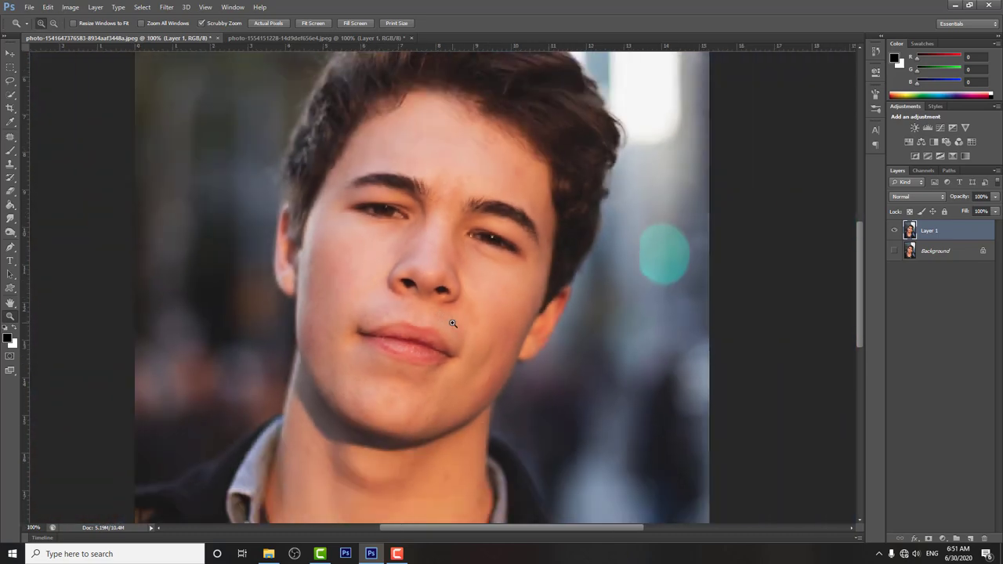
# Step: Toggle the Layer 1 and Background eye icons to compare before and after, leaving Layer 1 hidden
pyautogui.click(895, 231)
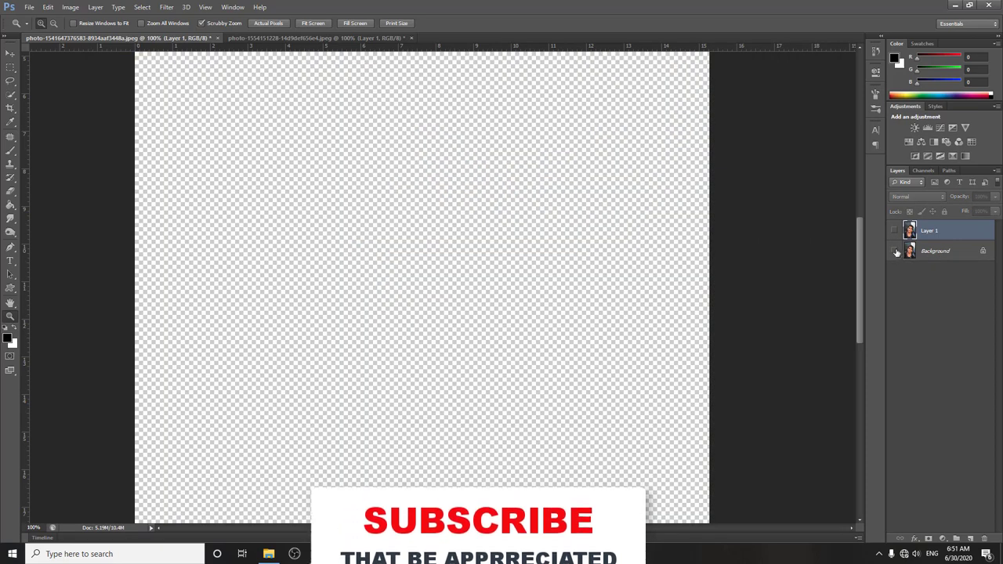
pyautogui.click(894, 251)
pyautogui.click(896, 233)
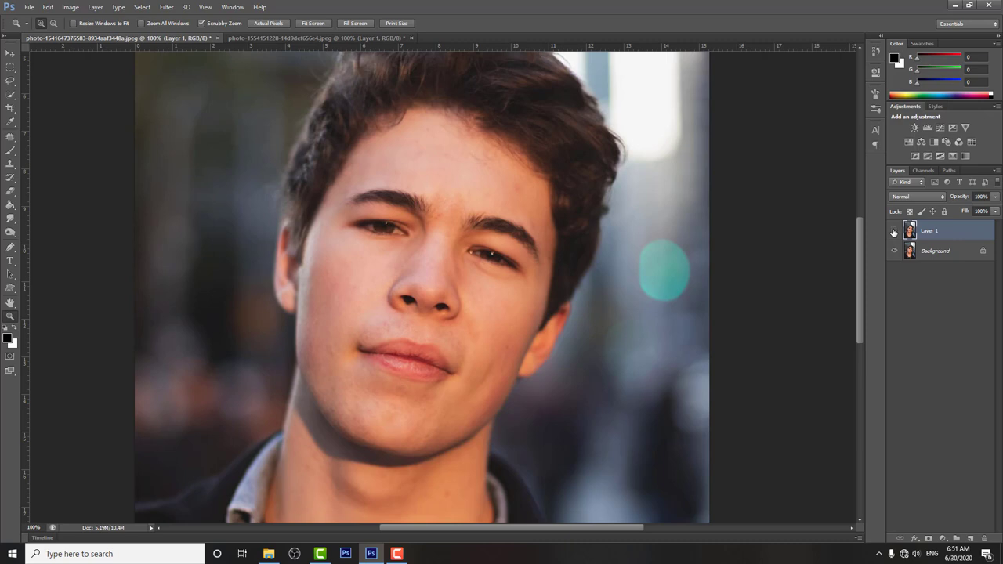
pyautogui.click(894, 232)
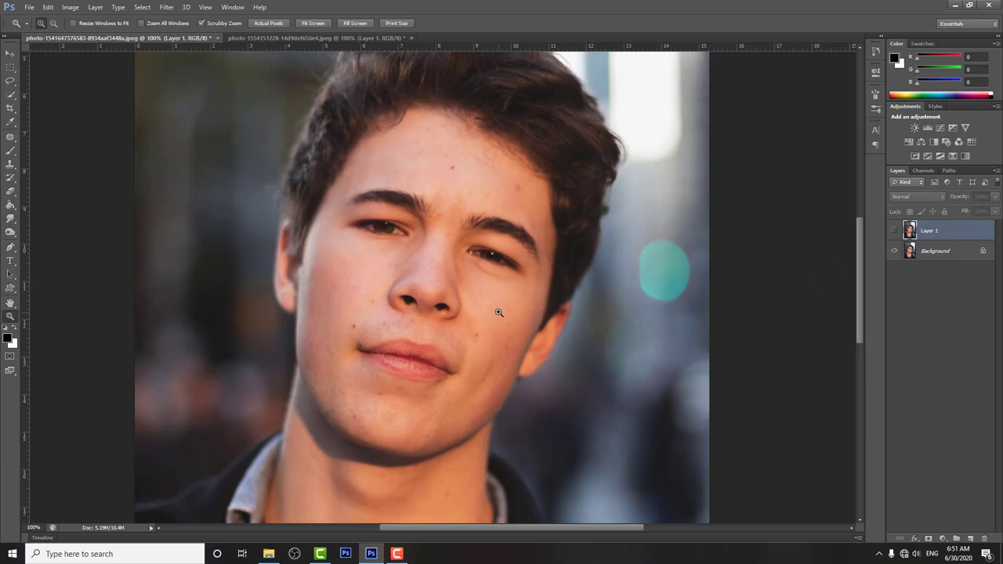